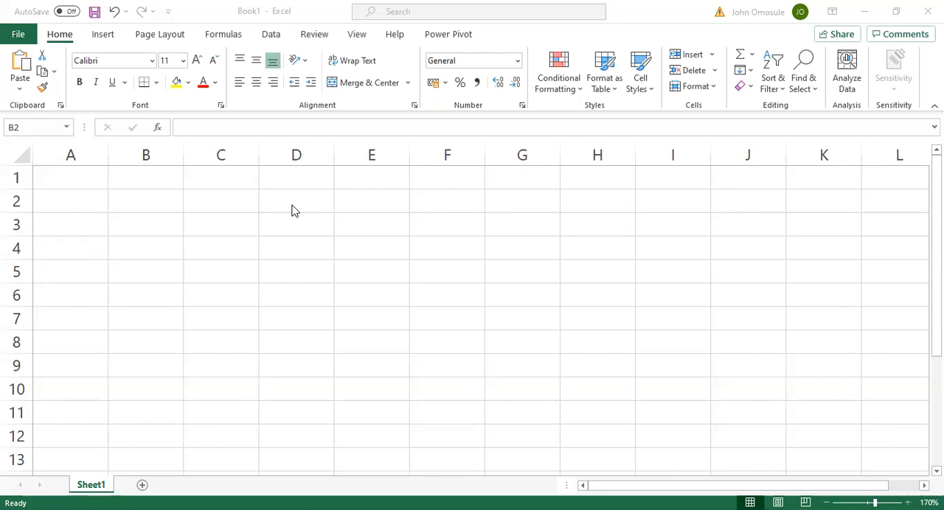
Enter the table headers Year, Budget and Actual in cells D4, E4 and F4
left_click(291, 252)
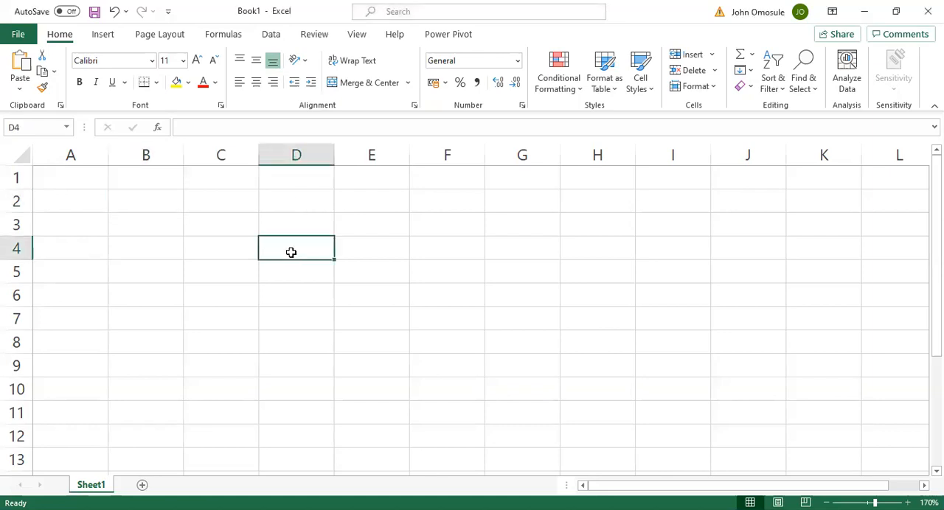
type("Year")
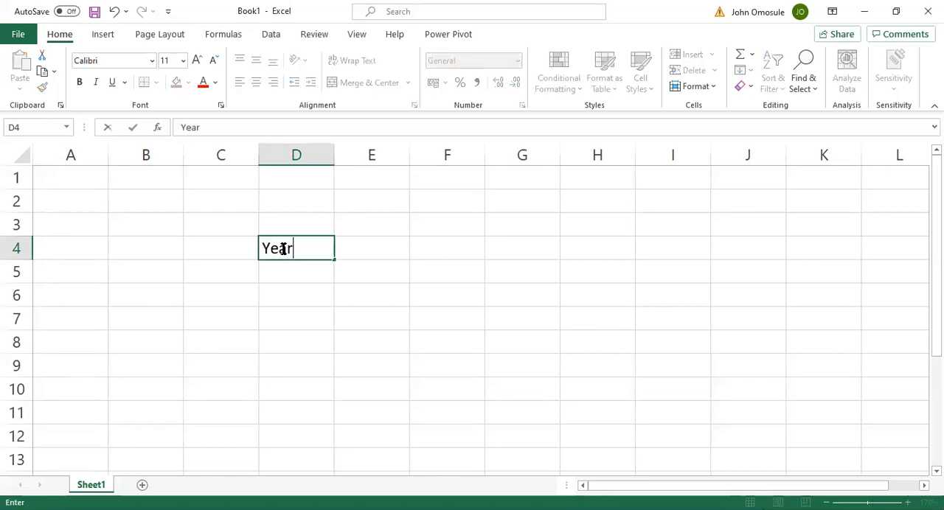
left_click(384, 238)
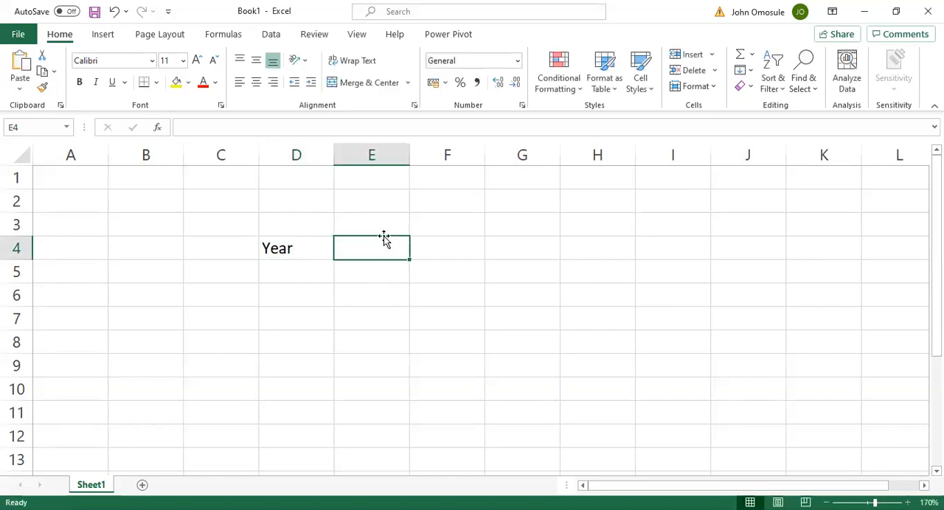
type("Budget")
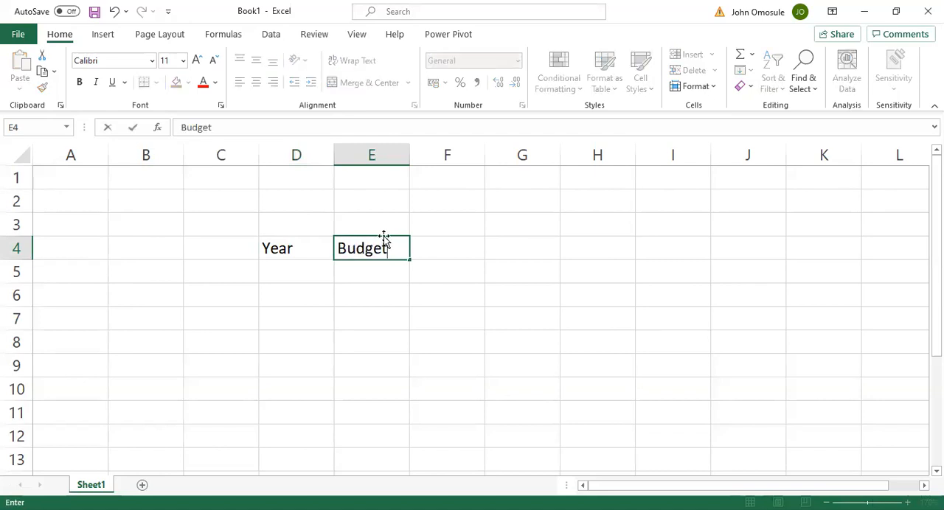
left_click(448, 241)
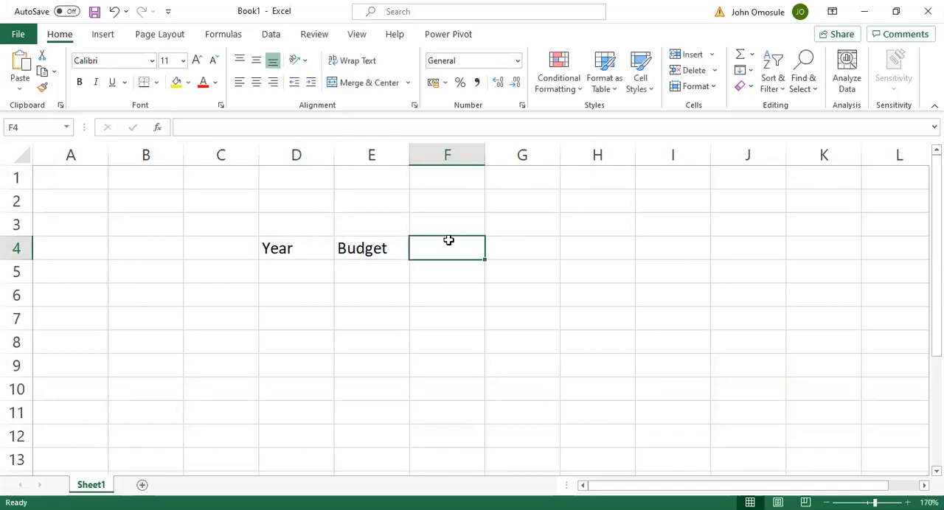
type("Actual")
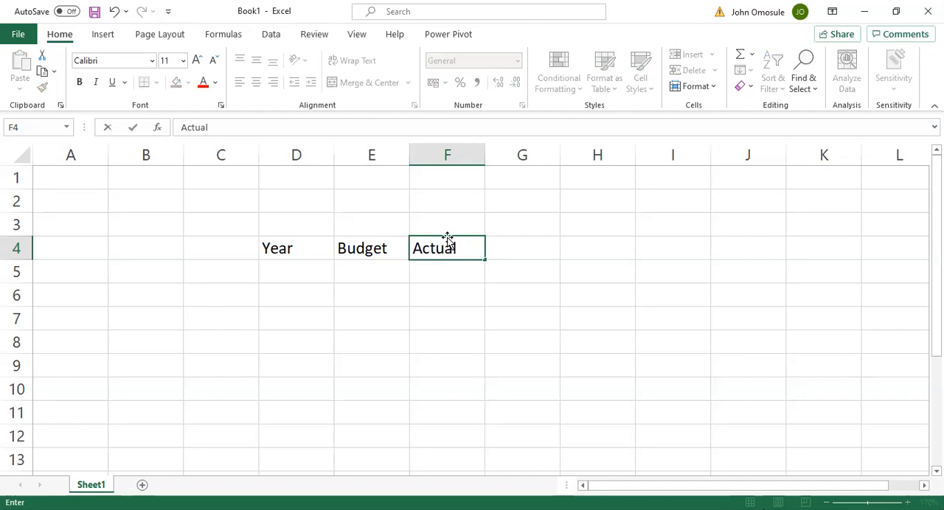
Enter Q1'20 in cell D5 under Year and fill it down through D8
left_click(291, 268)
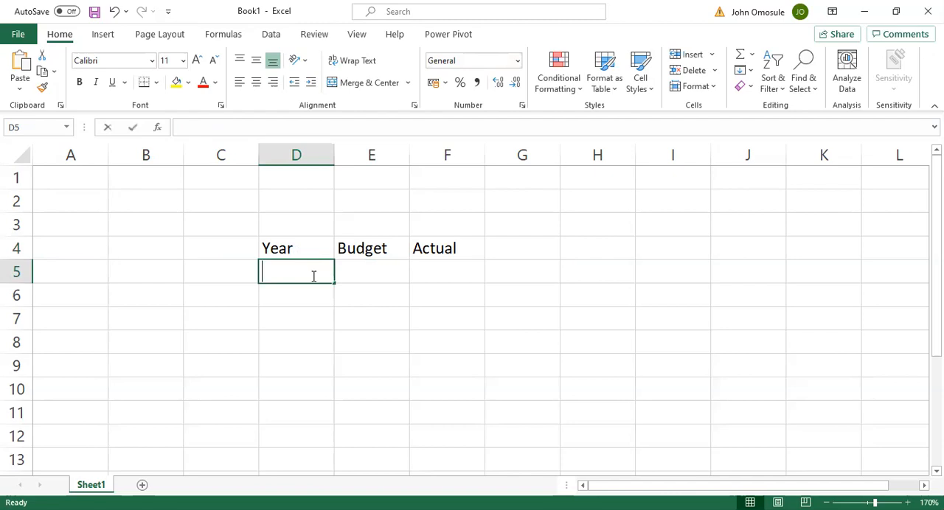
type("Q1")
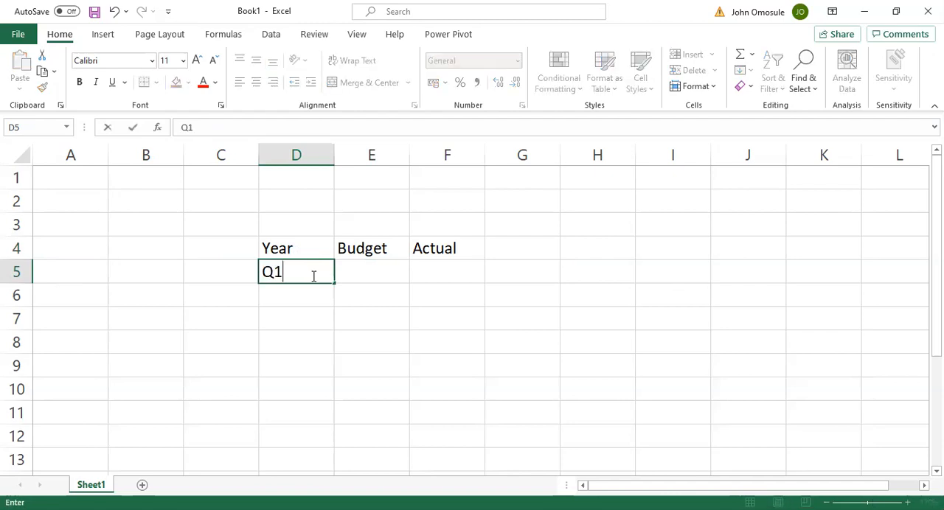
type("'20")
left_click_drag(335, 284, 320, 345)
Copy the Q1'20 label from D5 into D6 and edit the copy to read Q2'20
double_click(317, 294)
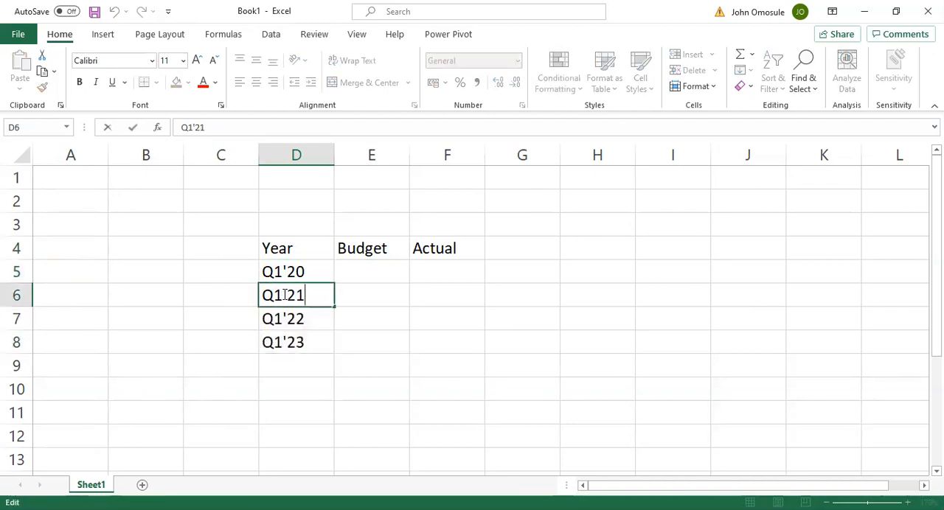
left_click(301, 272)
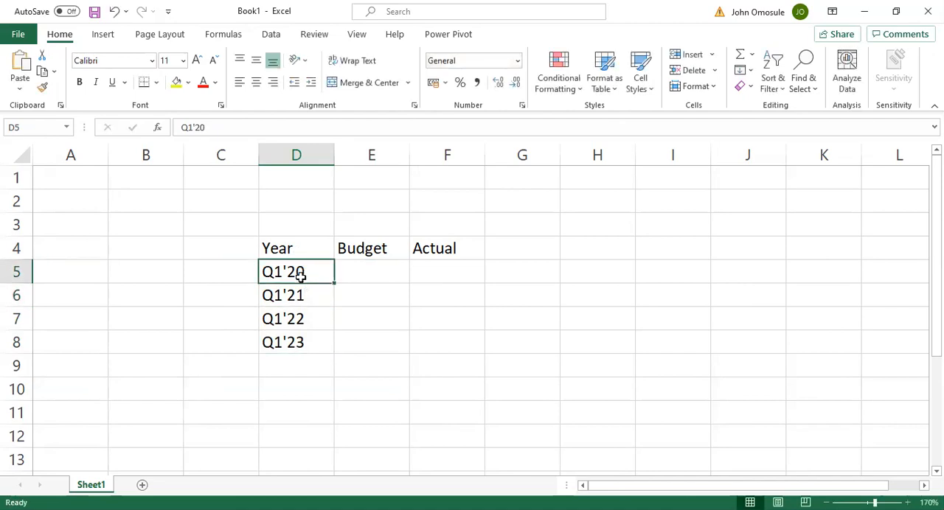
key("ctrl+c")
left_click(280, 313)
left_click(292, 298)
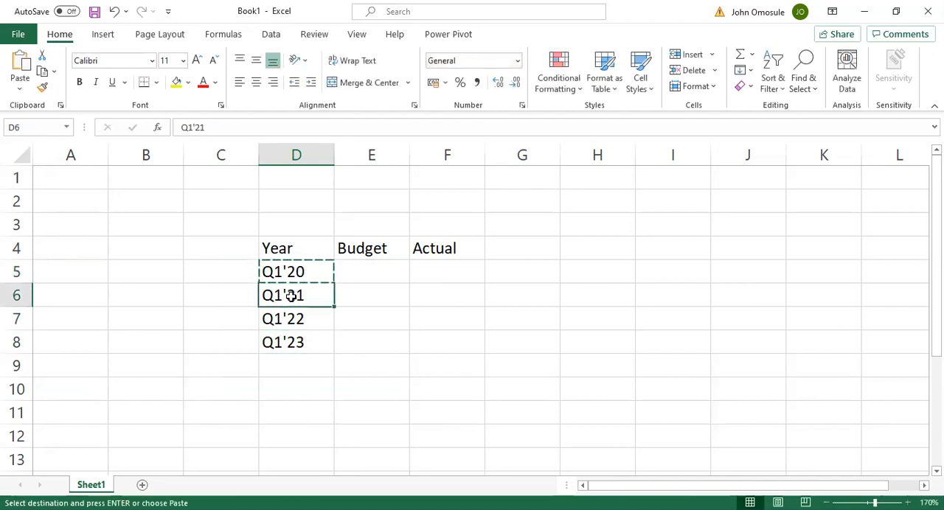
key("ctrl+v")
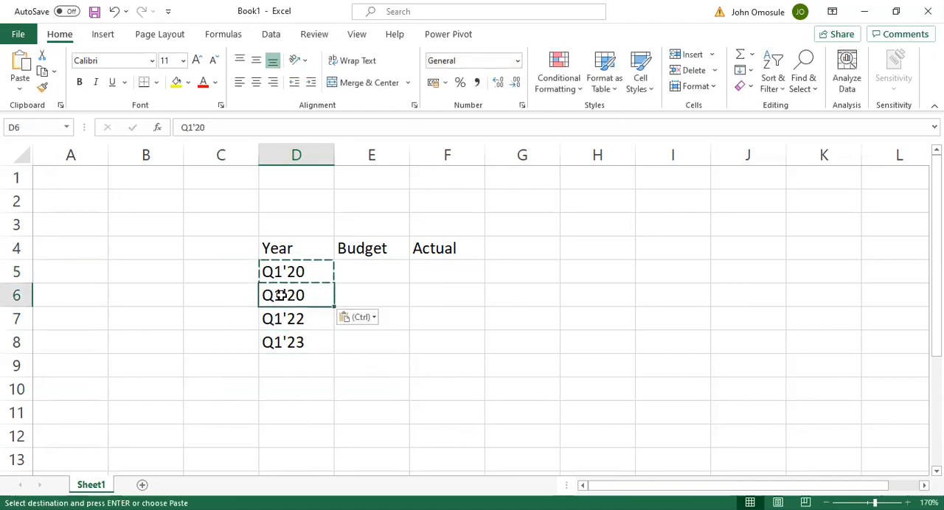
double_click(283, 295)
key("BackSpace")
type("2")
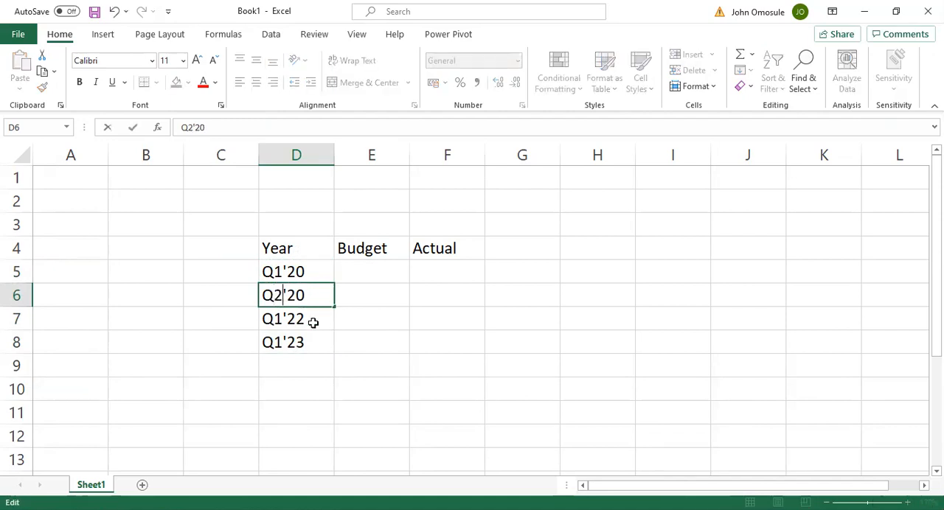
key("Return")
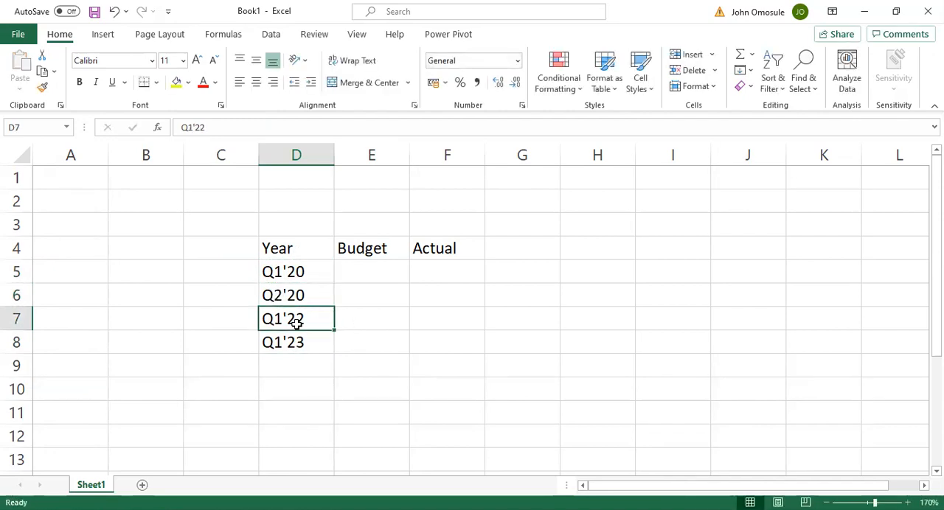
Change the label in cell D7 to Q3'20
double_click(281, 317)
key("BackSpace")
type("3")
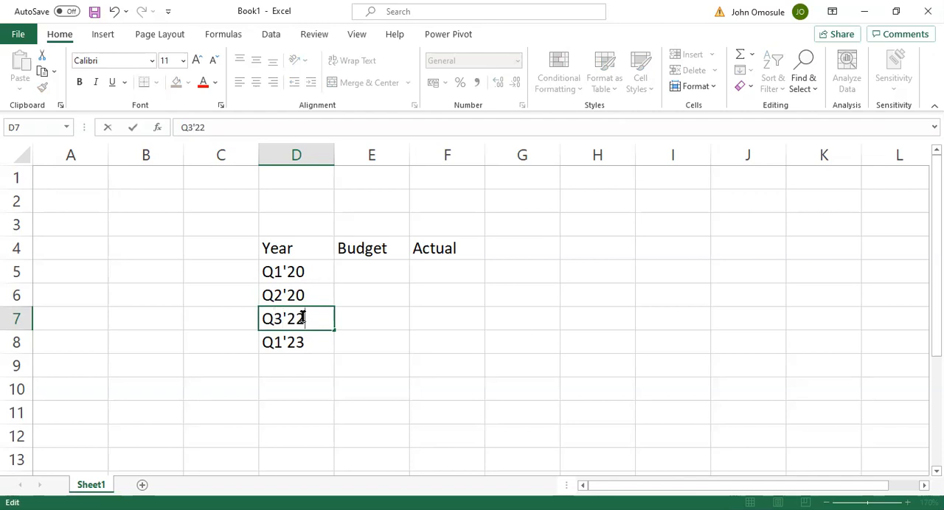
key("BackSpace")
type("0")
key("Return")
Edit the last quarter label in cell D8 to read Q4'20
key("F2")
key("Left")
key("Left")
key("Left")
key("BackSpace")
type("4")
key("End")
key("BackSpace")
type("0")
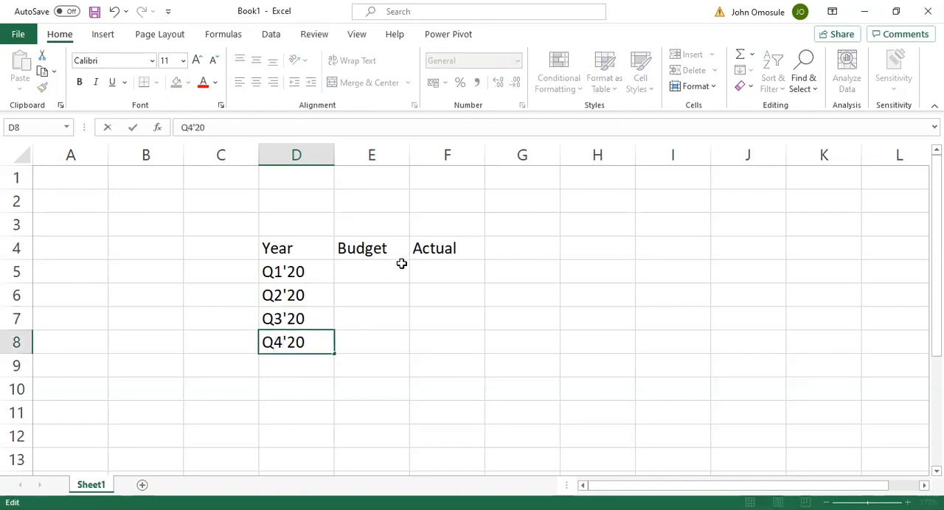
Enter the Q1'20 figures, with 200 as Budget in E5 and 150 as Actual in F5
left_click(402, 266)
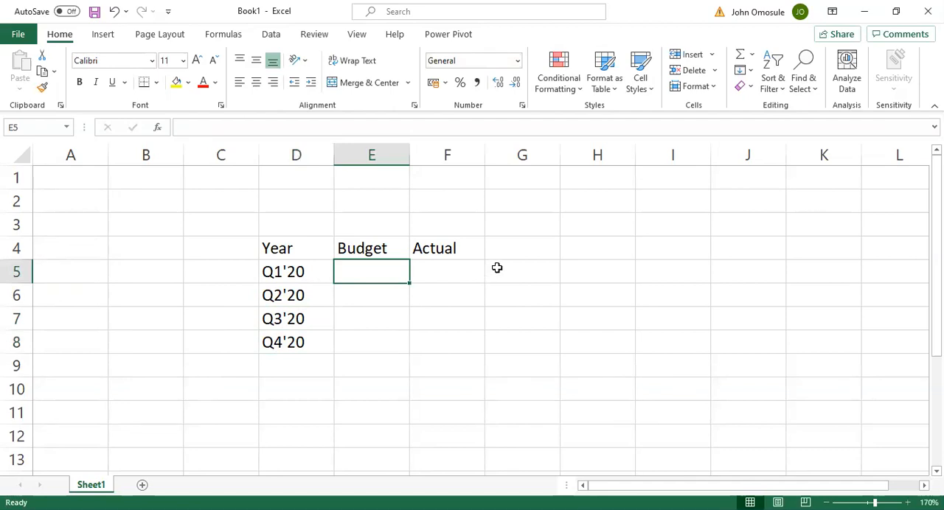
type("200")
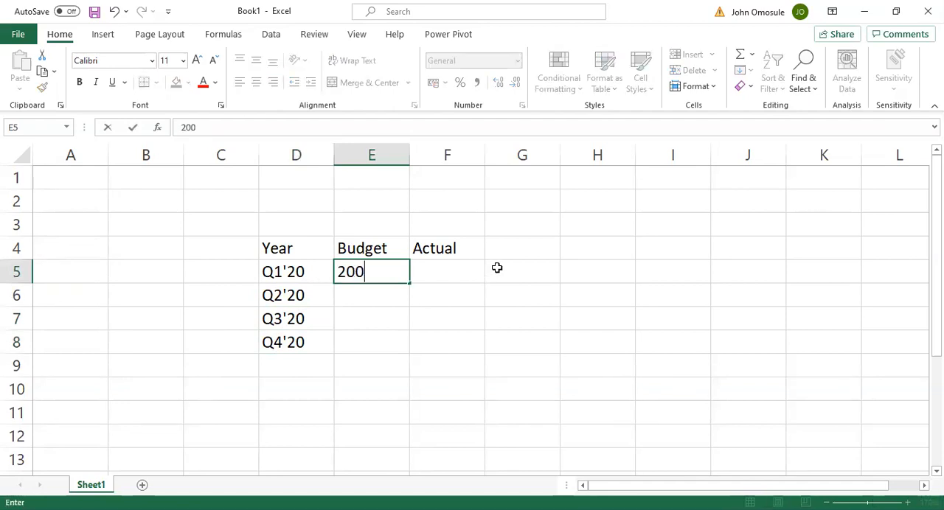
left_click(446, 267)
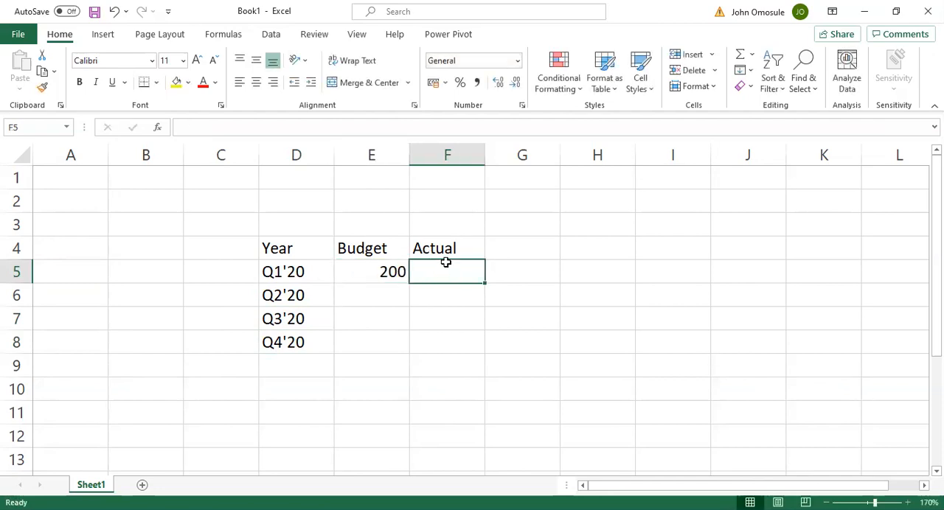
type("1500")
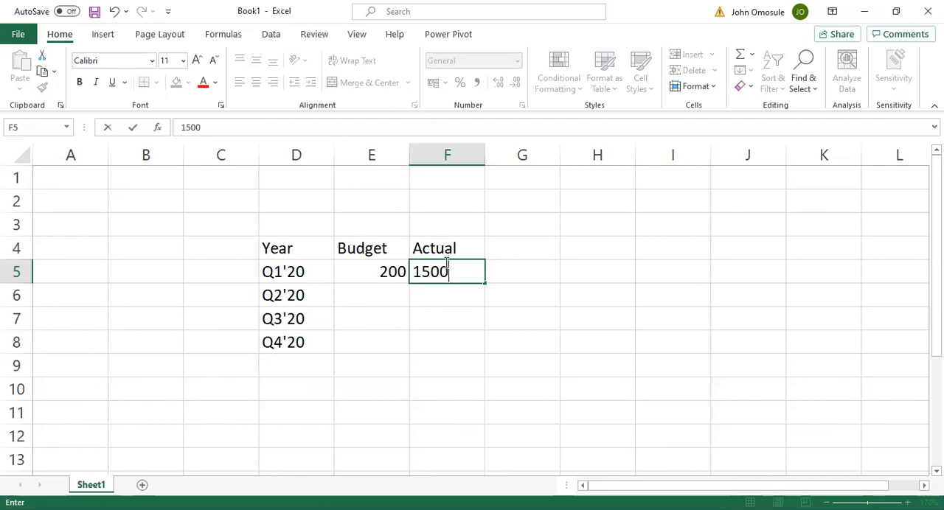
key("BackSpace")
Fill the Budget value 200 from E5 down through E8
left_click(363, 296)
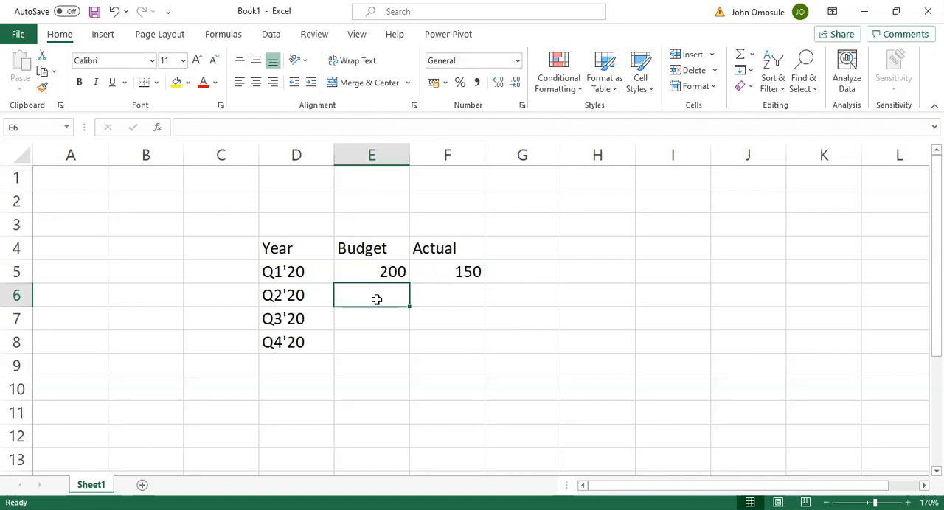
left_click(388, 269)
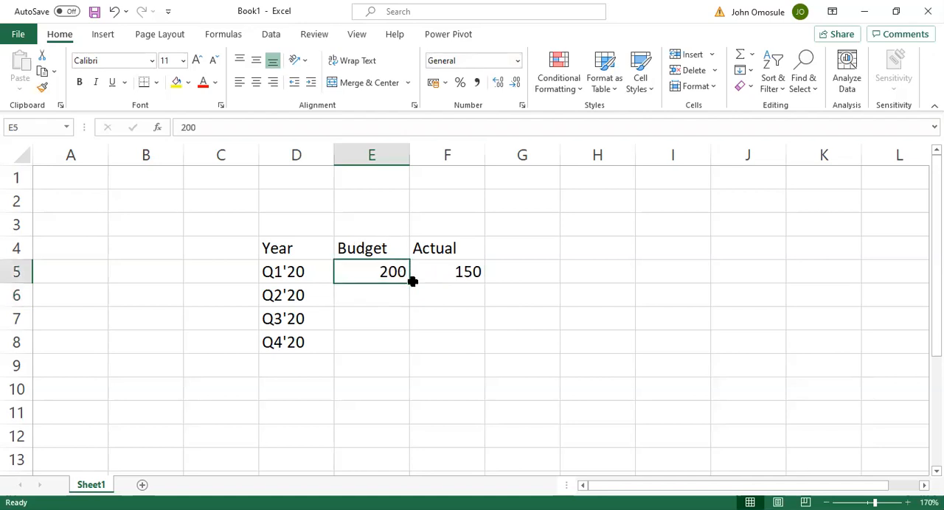
left_click_drag(410, 282, 408, 344)
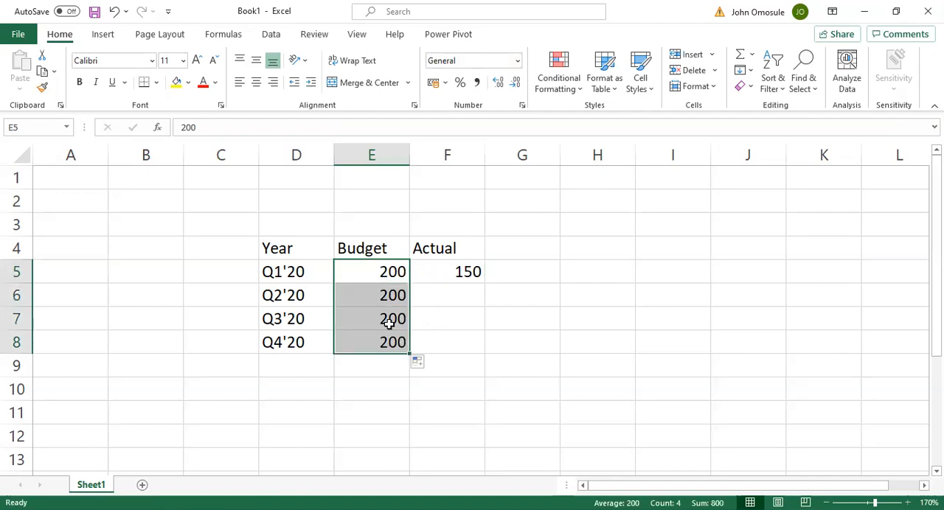
Enter the remaining Actual values: 220 in F6, 190 in F7 and 200 in F8
left_click(447, 294)
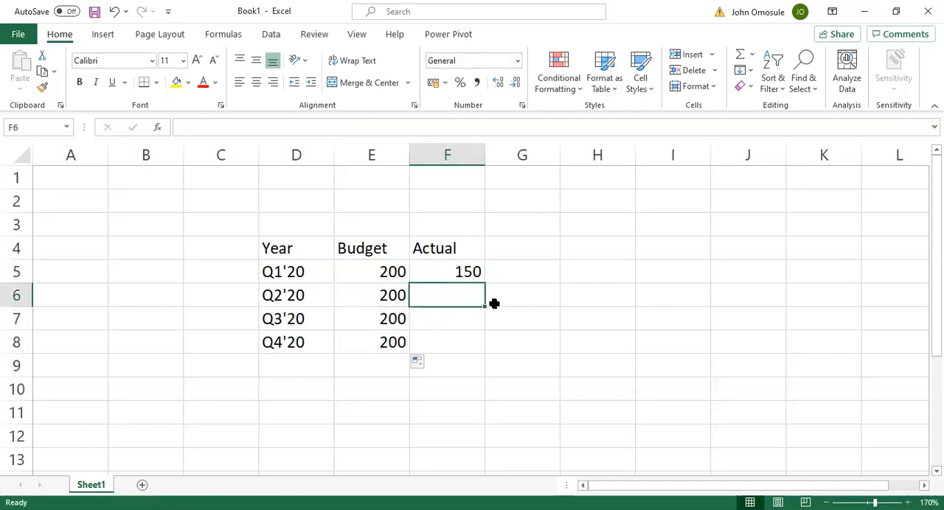
type("250")
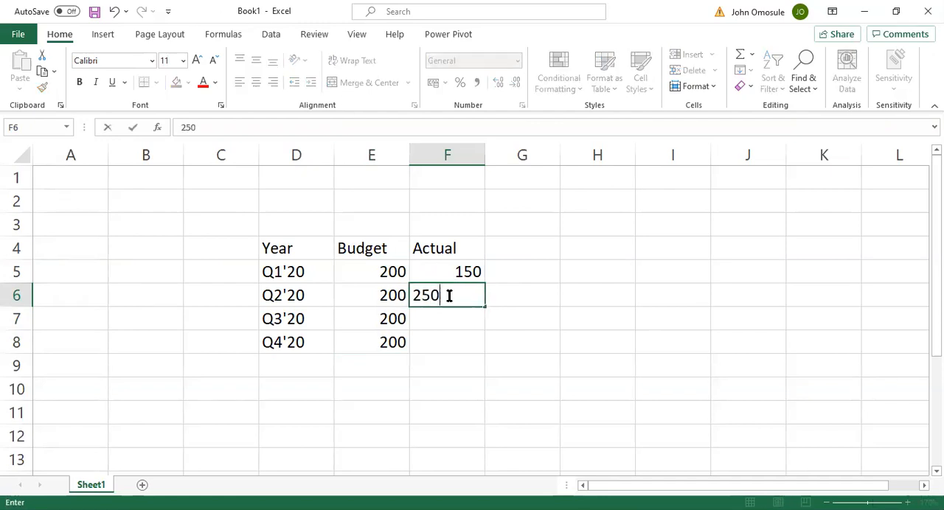
key("BackSpace")
key("BackSpace")
type("20")
left_click(458, 311)
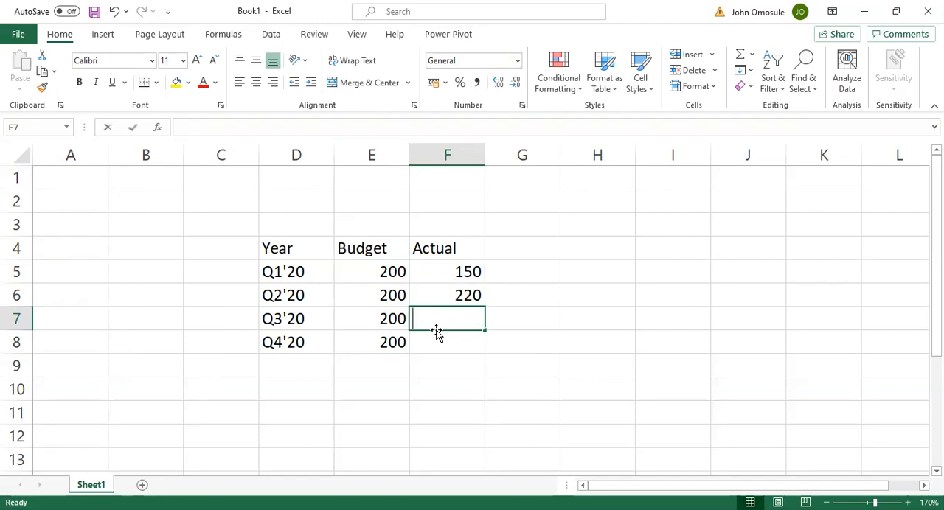
type("2")
key("BackSpace")
type("190")
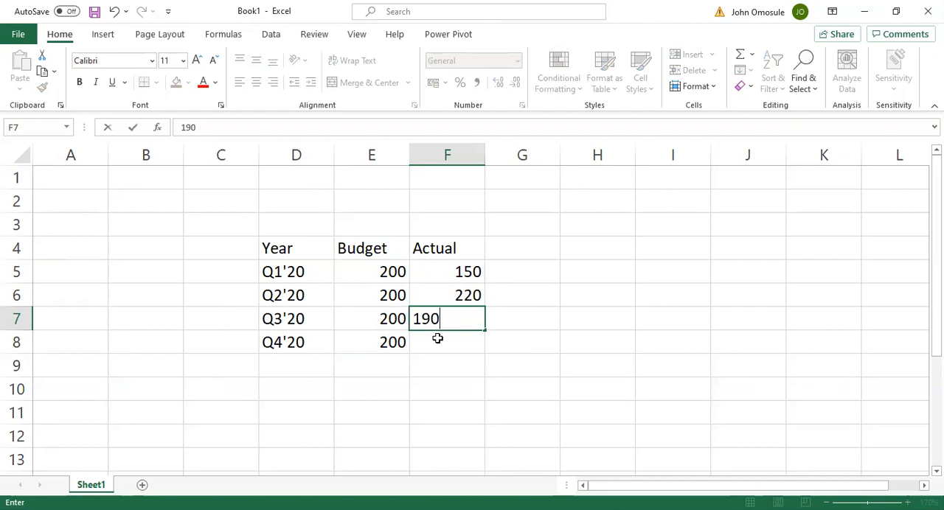
left_click(440, 360)
left_click(457, 339)
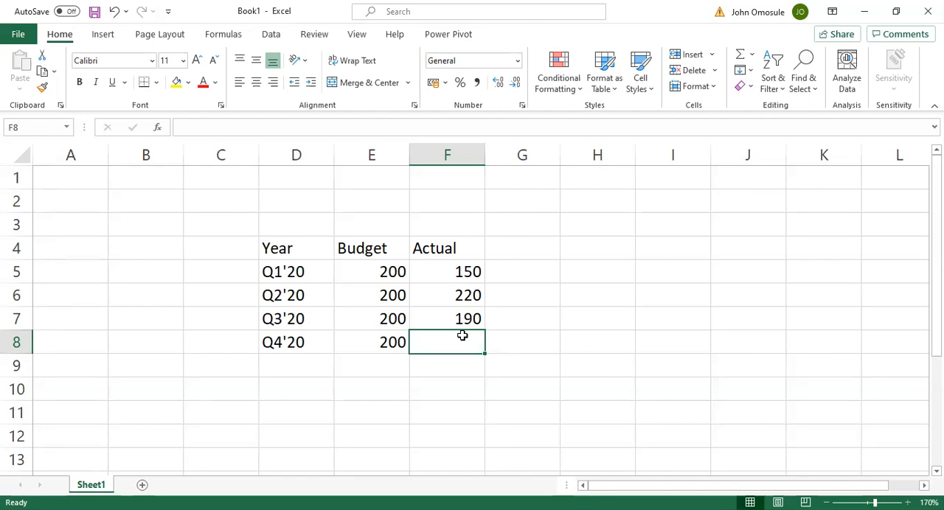
type("200")
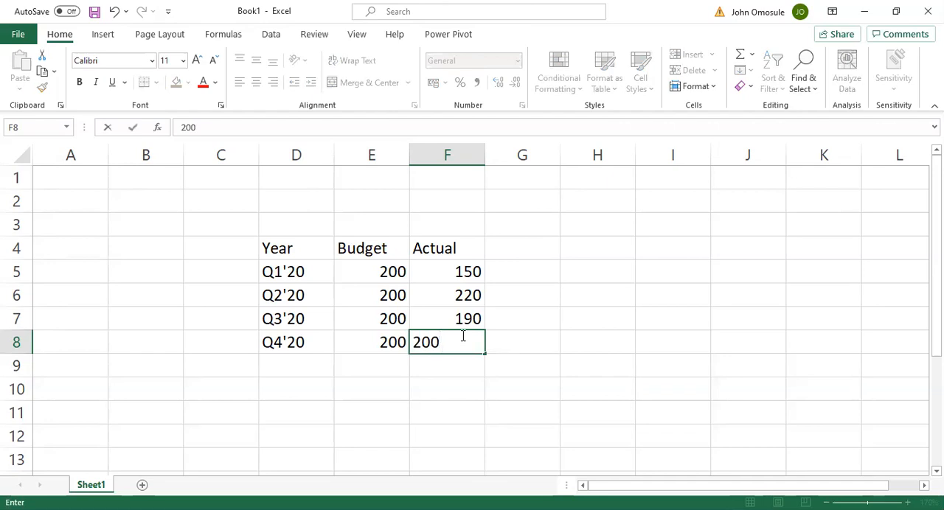
key("Return")
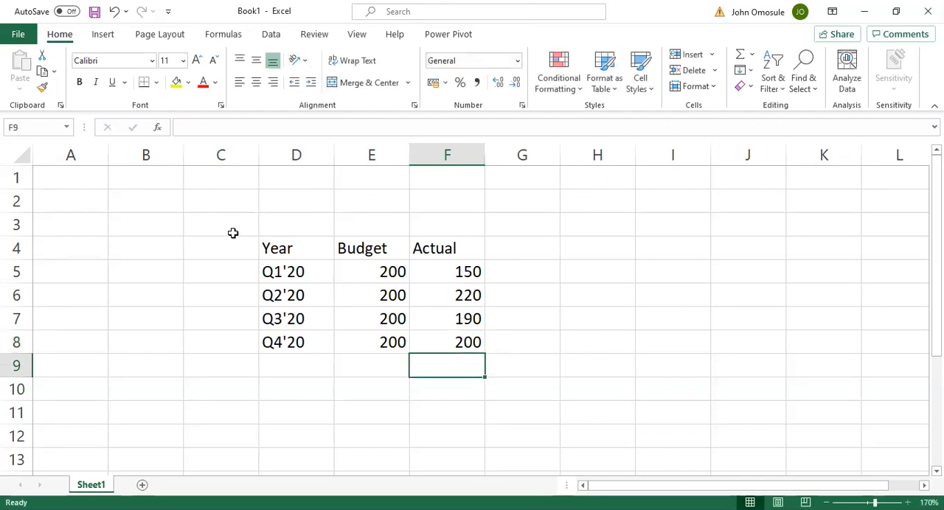
Insert a 2-D clustered column chart from the table data in D4:F8
left_click_drag(277, 248, 471, 349)
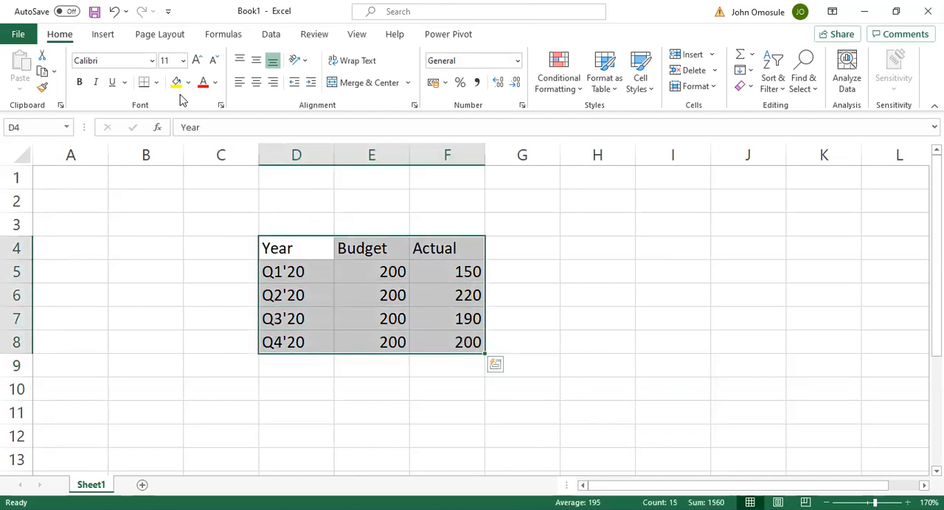
left_click(102, 34)
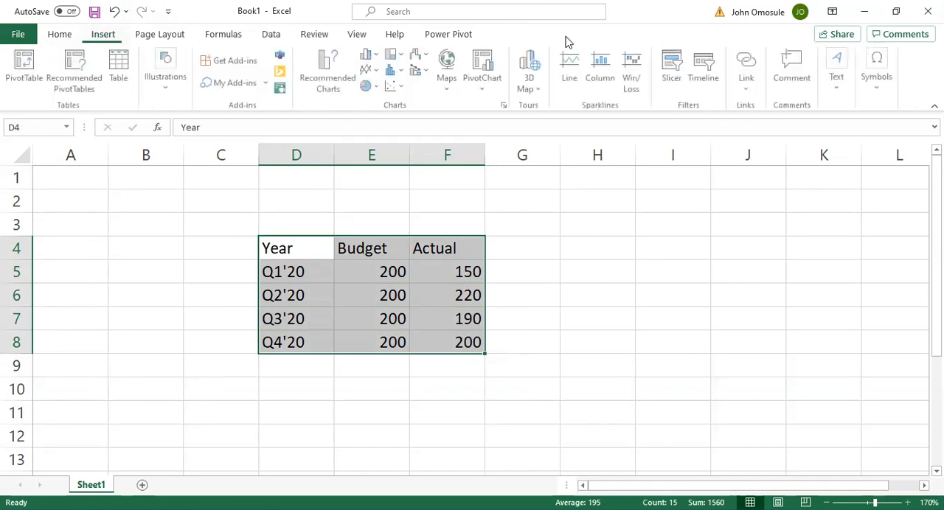
left_click(369, 55)
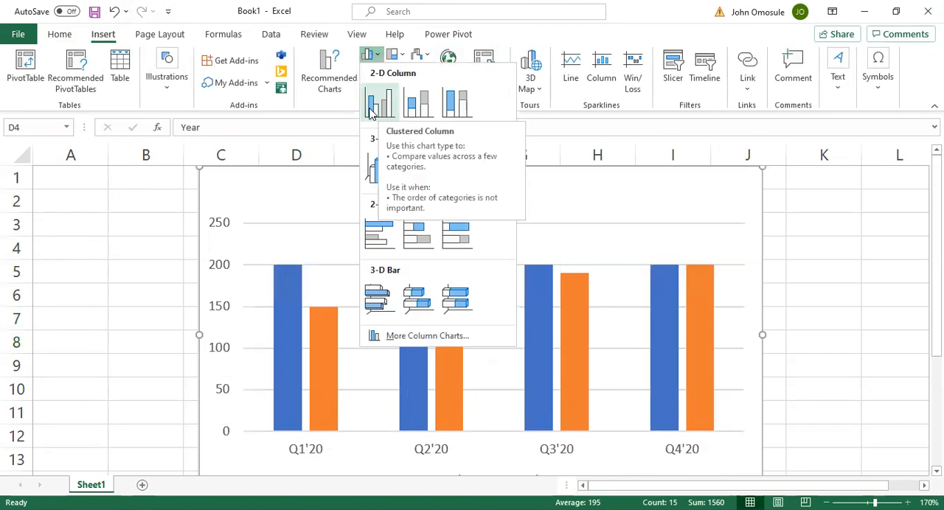
left_click(379, 111)
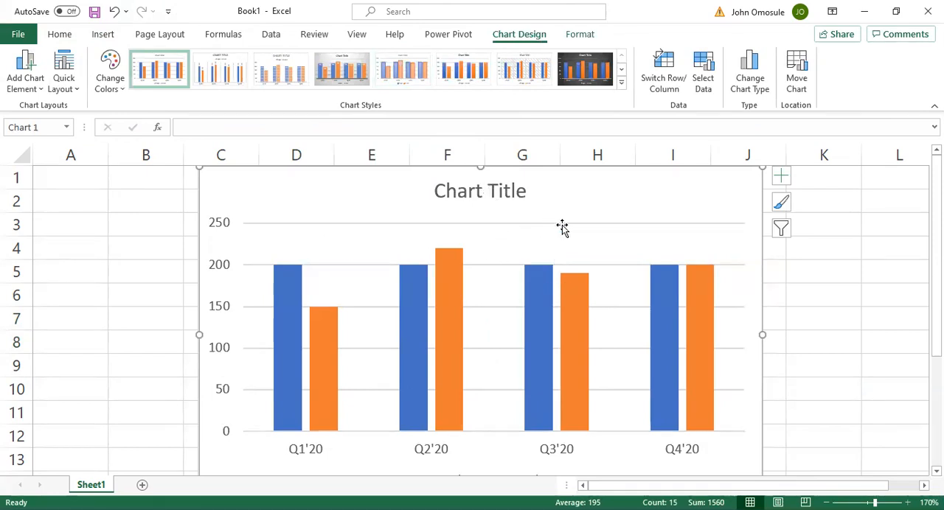
scroll(691, 230, "down", 1)
scroll(691, 227, "down", 1)
scroll(691, 225, "up", 2)
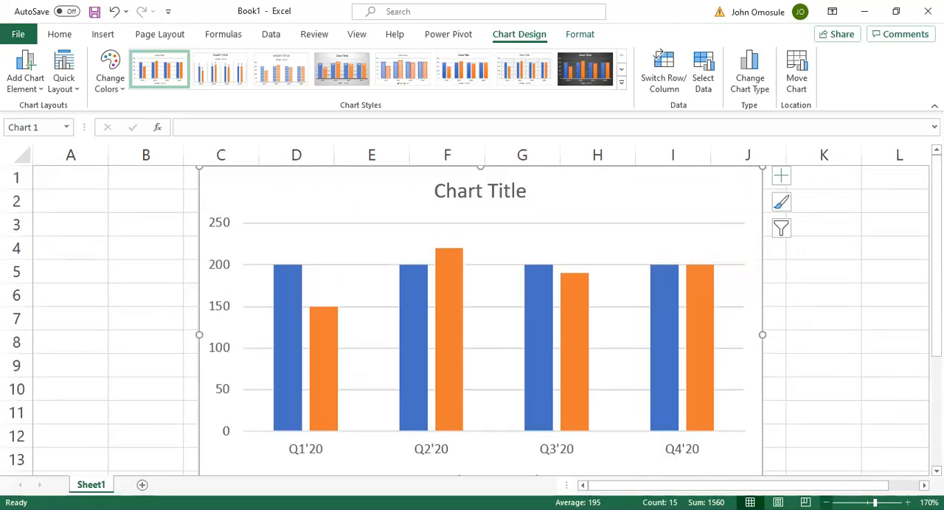
Nudge the chart slightly down so its whole frame sits clear of the column headers
scroll(691, 225, "down", 3)
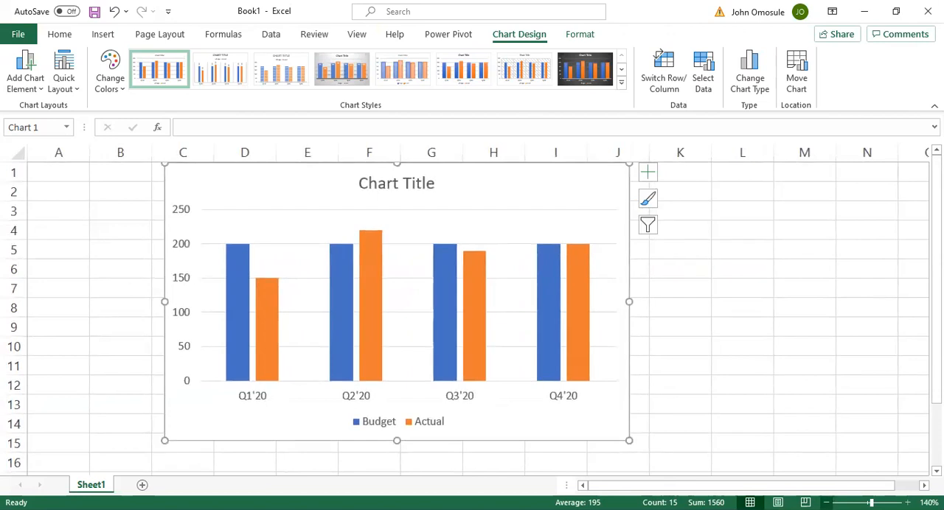
scroll(561, 218, "down", 1)
mouse_move(561, 218)
left_mouse_down()
mouse_move(421, 192)
mouse_move(405, 162)
mouse_move(429, 176)
left_mouse_up()
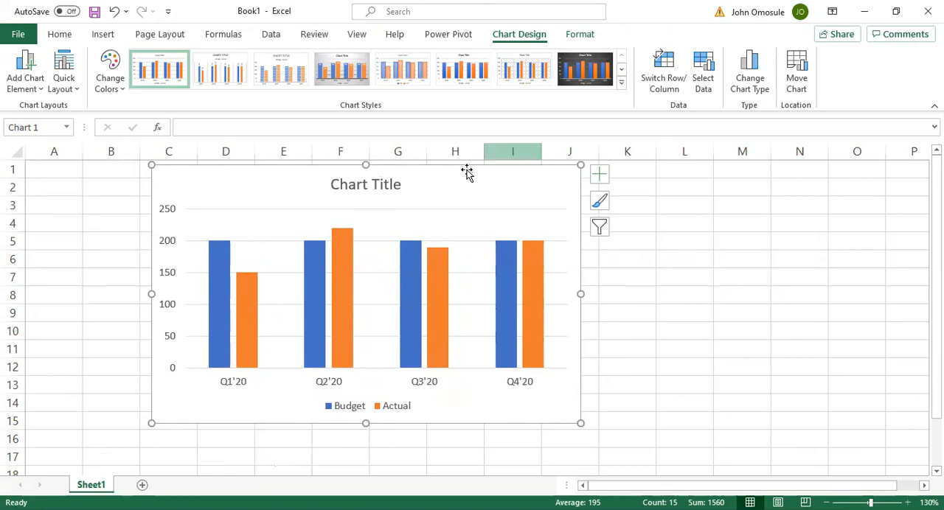
Replace the placeholder chart title with "Sales for 2020 (Actual vs Budget)" and close the title formatting options
left_click(372, 181)
double_click(374, 184)
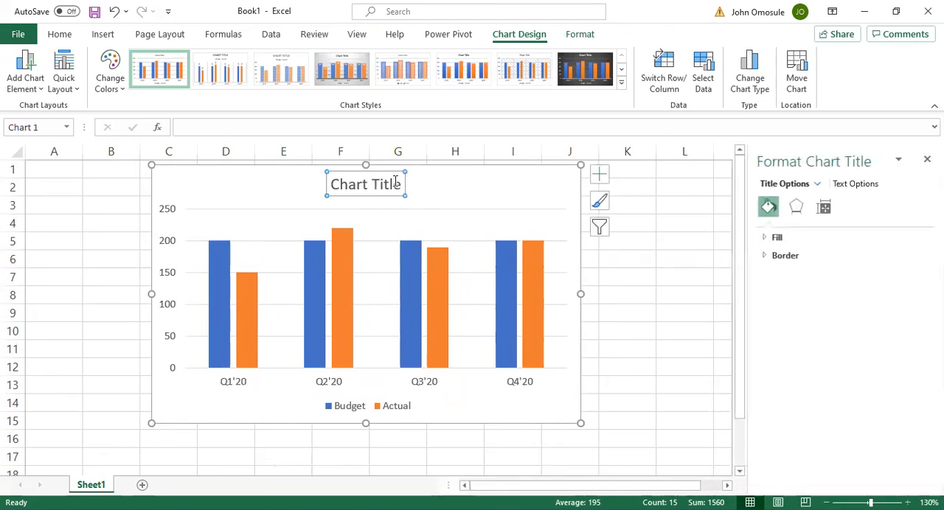
left_click(403, 182)
key("BackSpace")
key("BackSpace")
key("BackSpace")
key("BackSpace")
key("BackSpace")
key("BackSpace")
key("BackSpace")
key("BackSpace")
key("BackSpace")
key("BackSpace")
key("BackSpace")
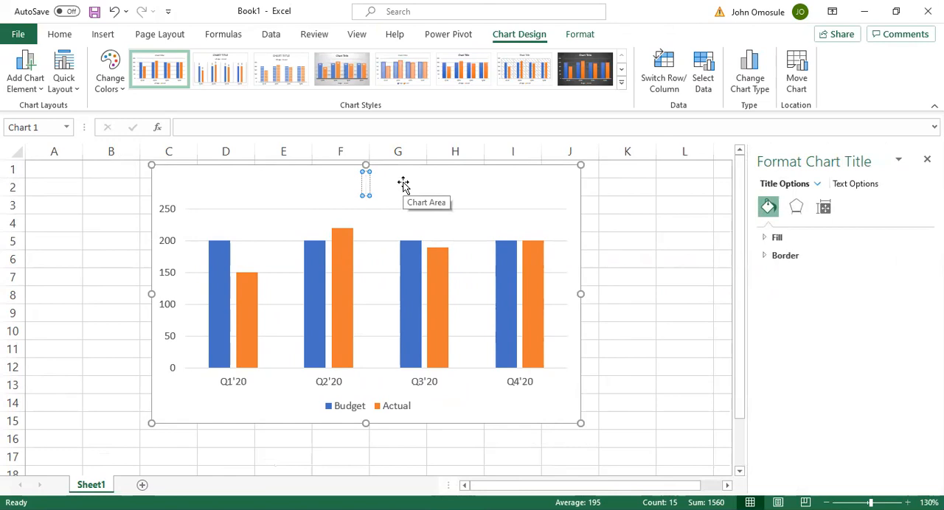
type("Saless")
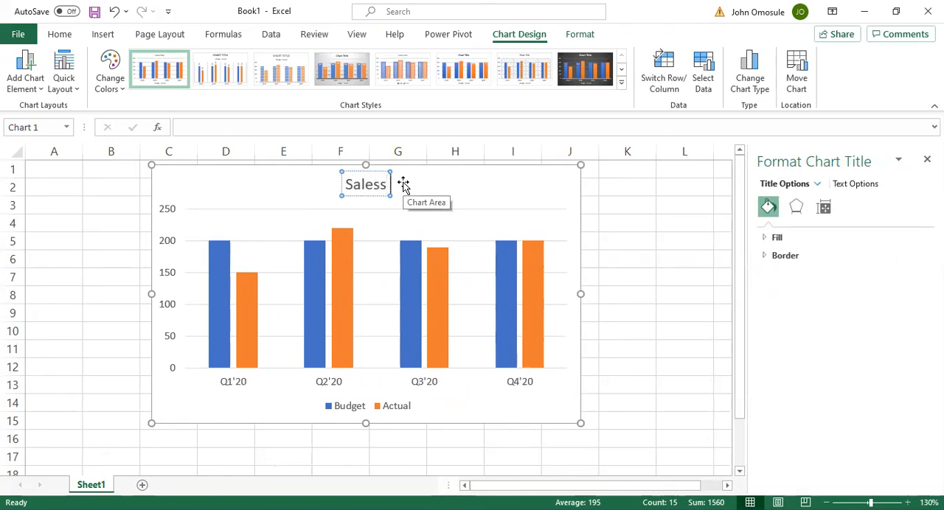
key("BackSpace")
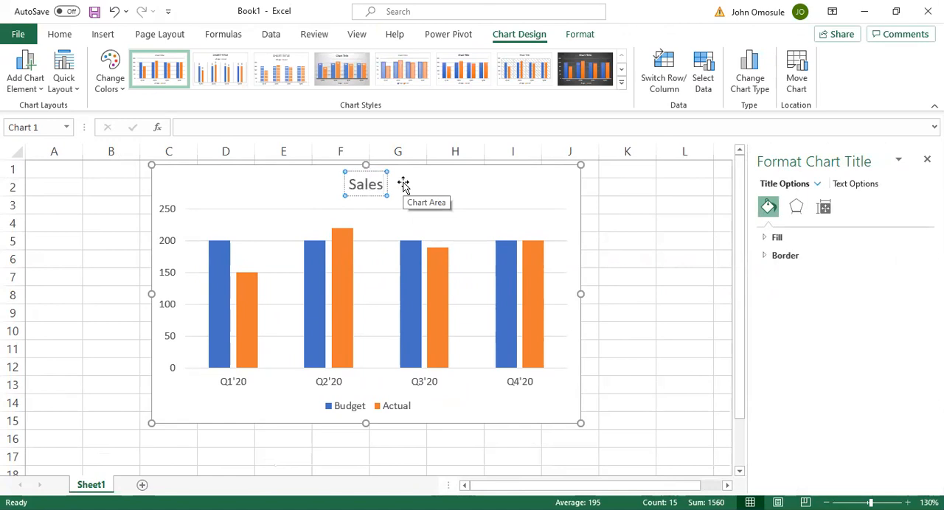
type("for 2020")
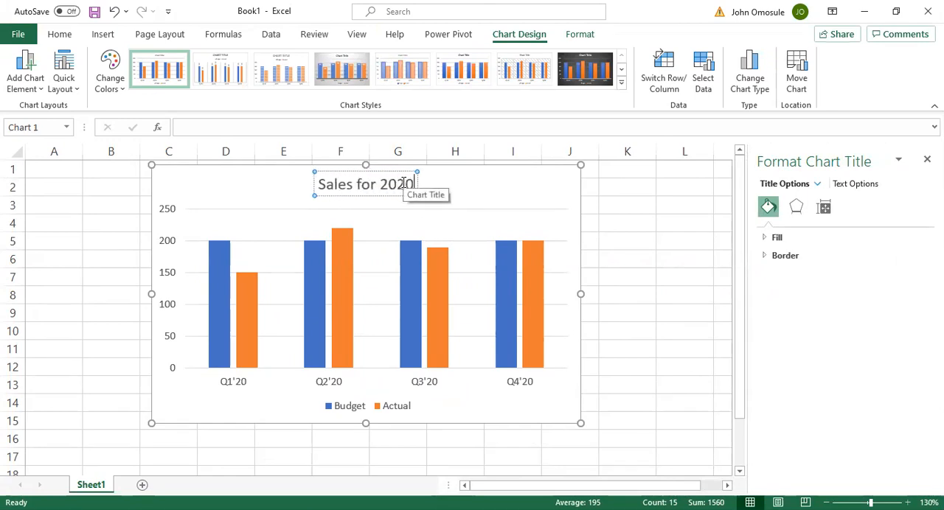
type(" (Actu")
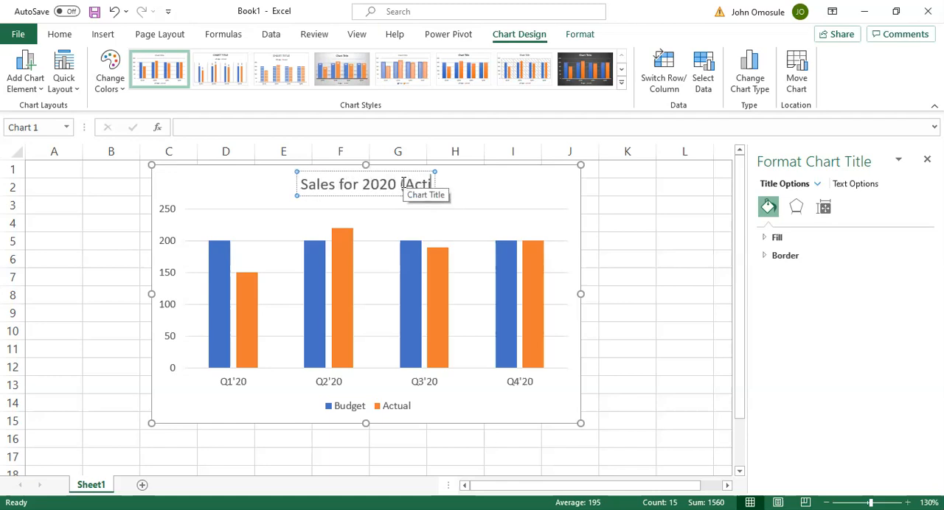
type("al")
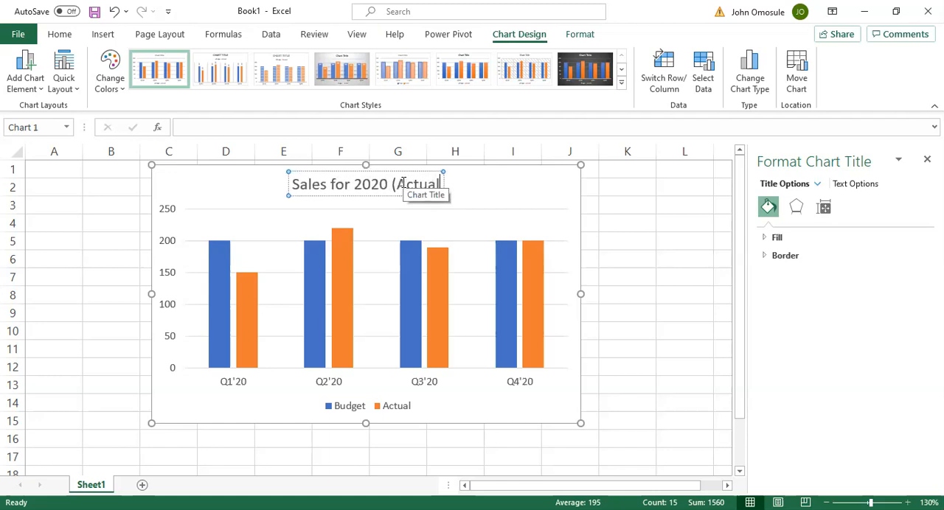
type(" vs")
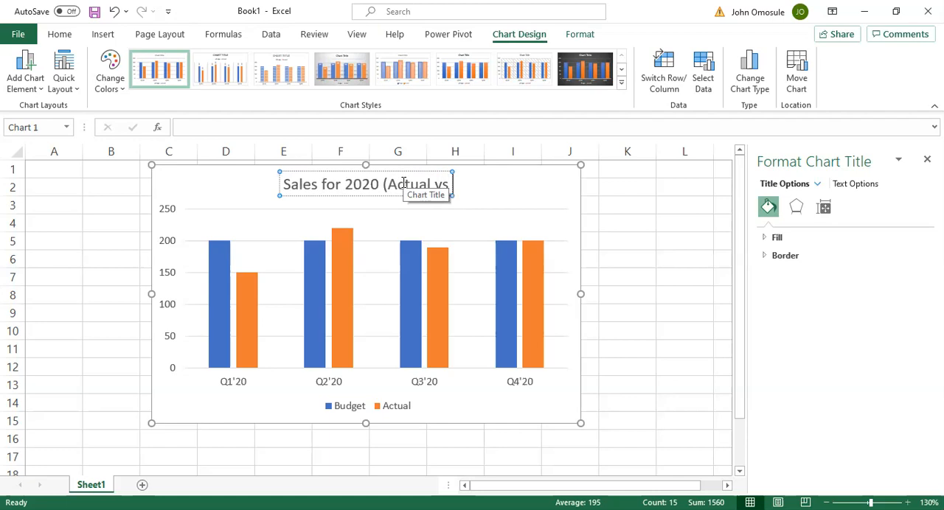
type(" Budget")
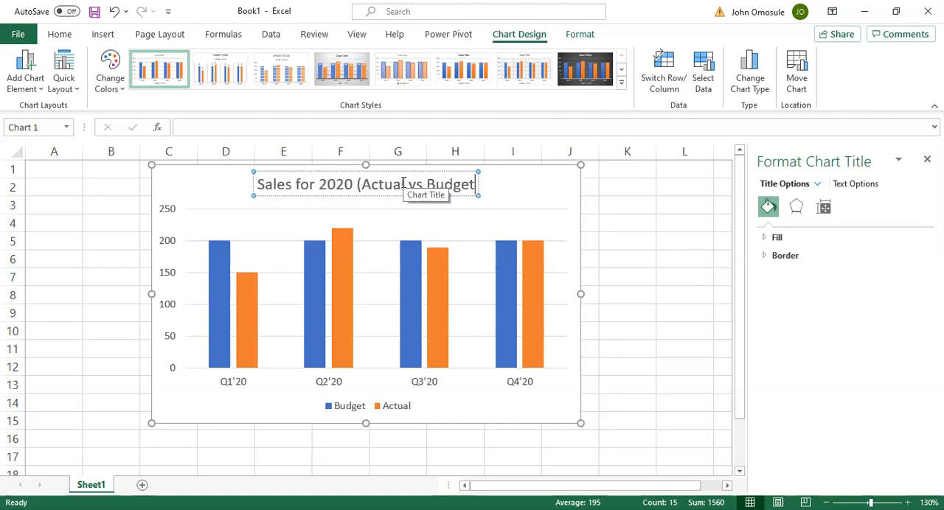
type(")")
left_click(686, 186)
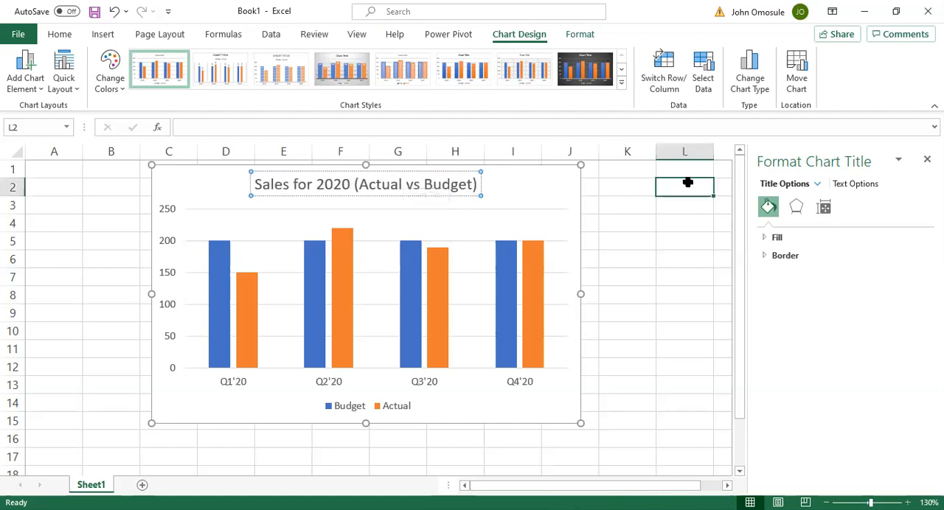
left_click(927, 159)
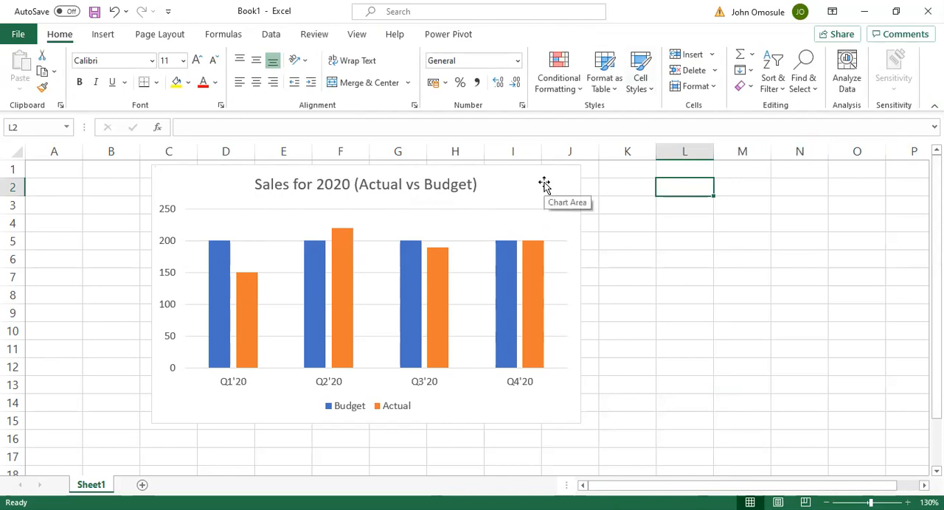
Change the chart to a custom combo with Budget and Actual both as Clustered Column and Budget on the secondary axis
mouse_move(432, 268)
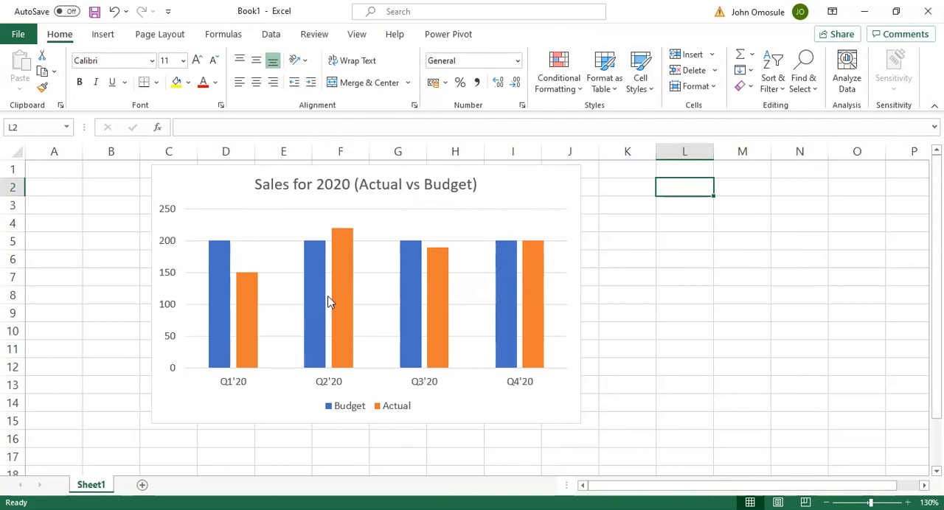
mouse_move(355, 265)
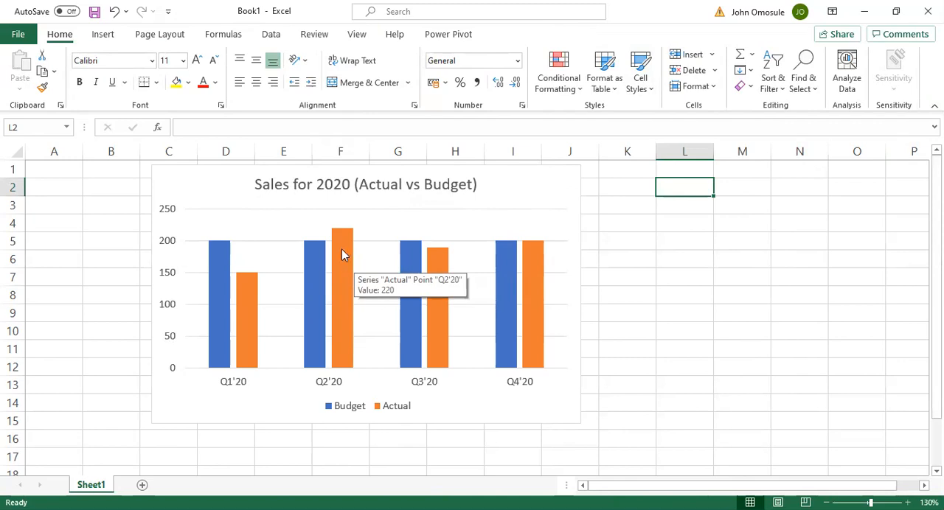
right_click(507, 198)
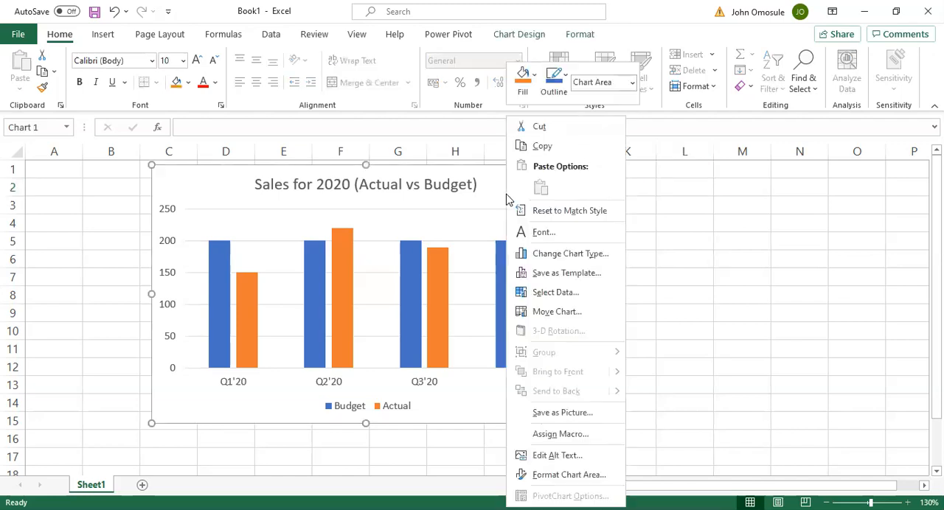
left_click(562, 259)
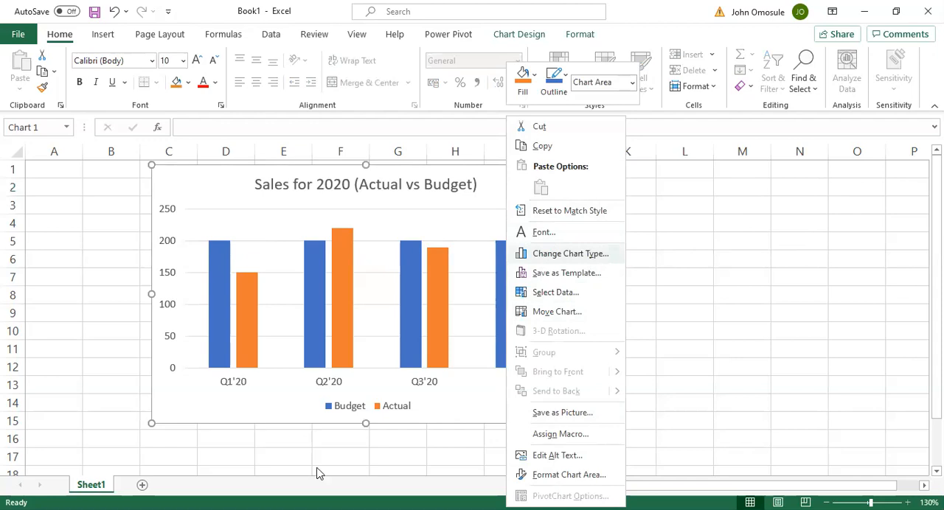
left_click(301, 404)
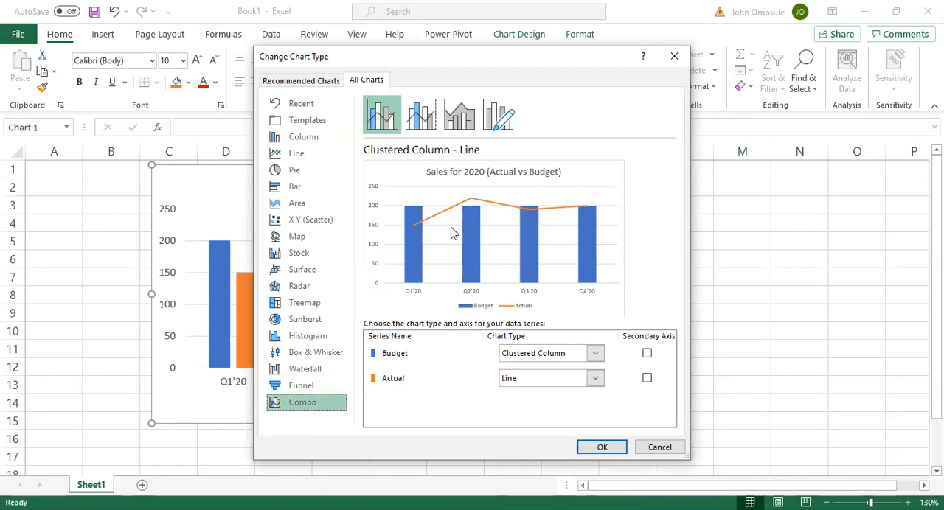
left_click(595, 380)
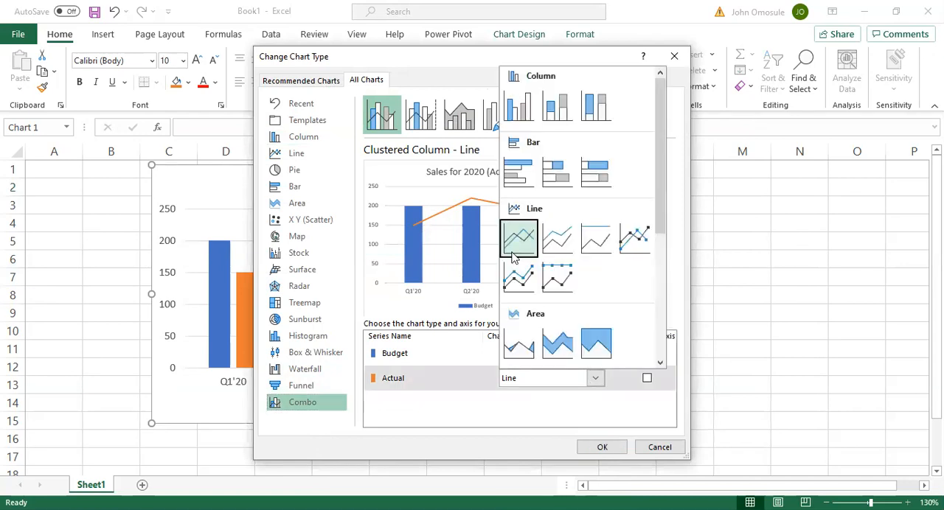
left_click(514, 111)
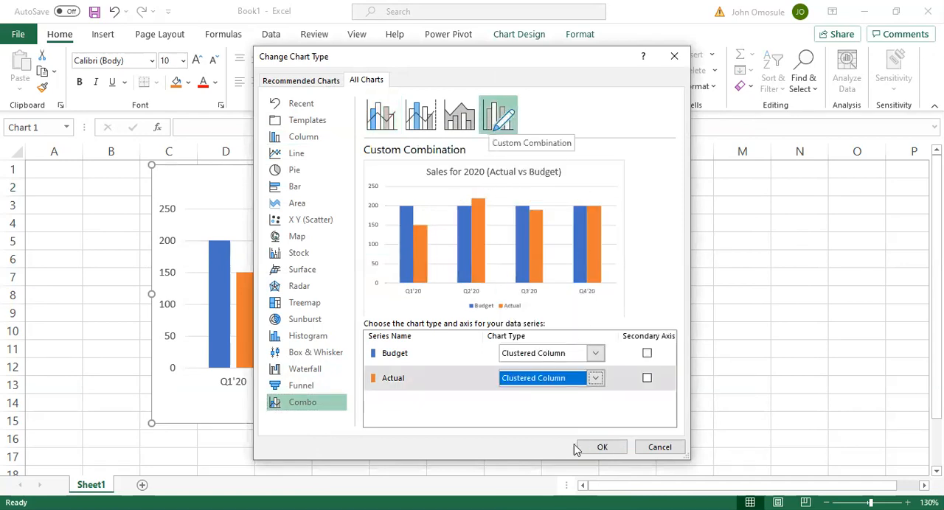
left_click(647, 354)
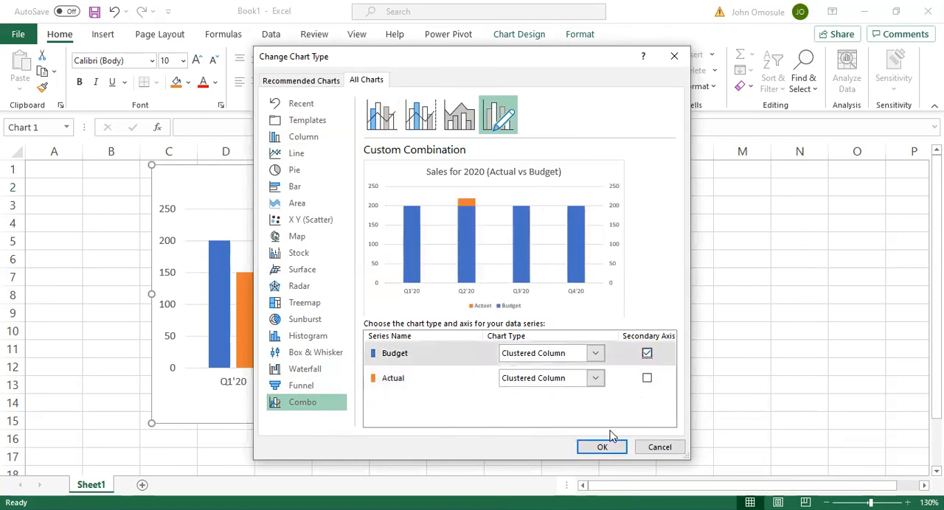
left_click(602, 447)
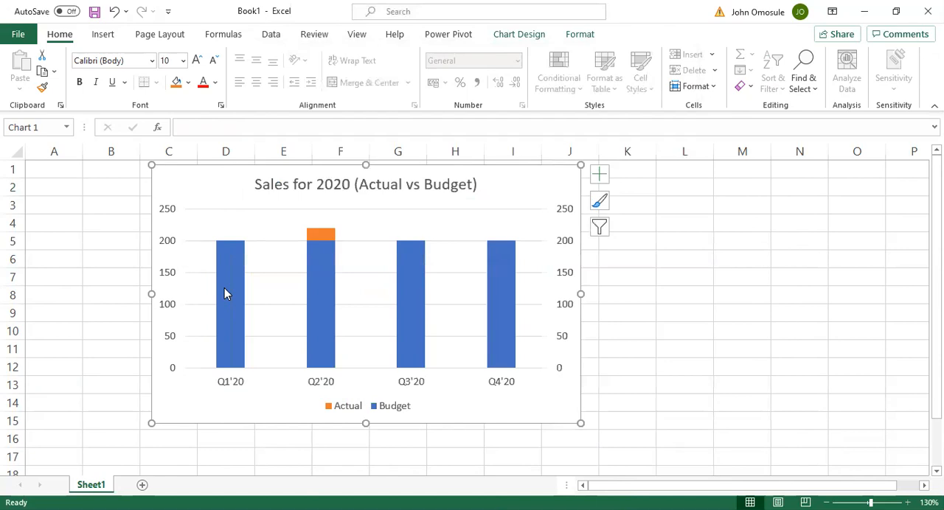
Set the gap width of the Budget series to 114% and that of the Actual series to 203%
mouse_move(224, 284)
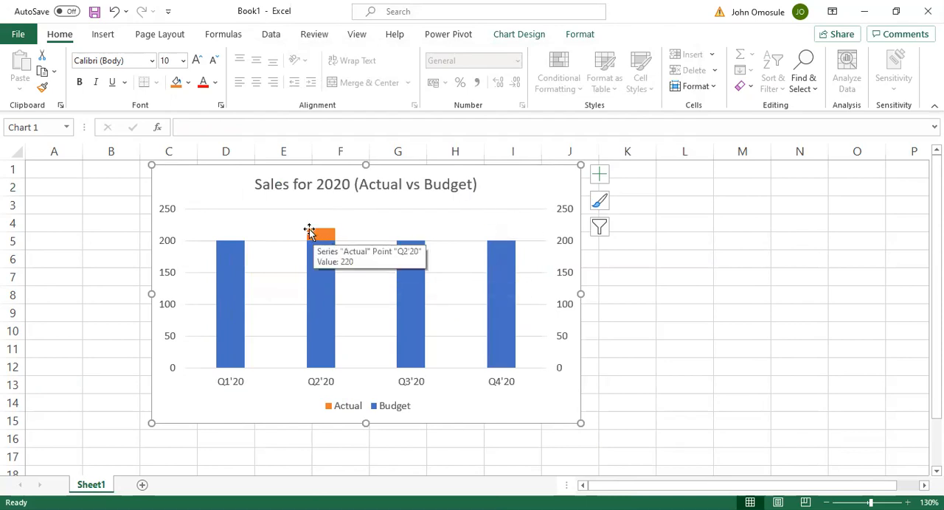
left_click(230, 250)
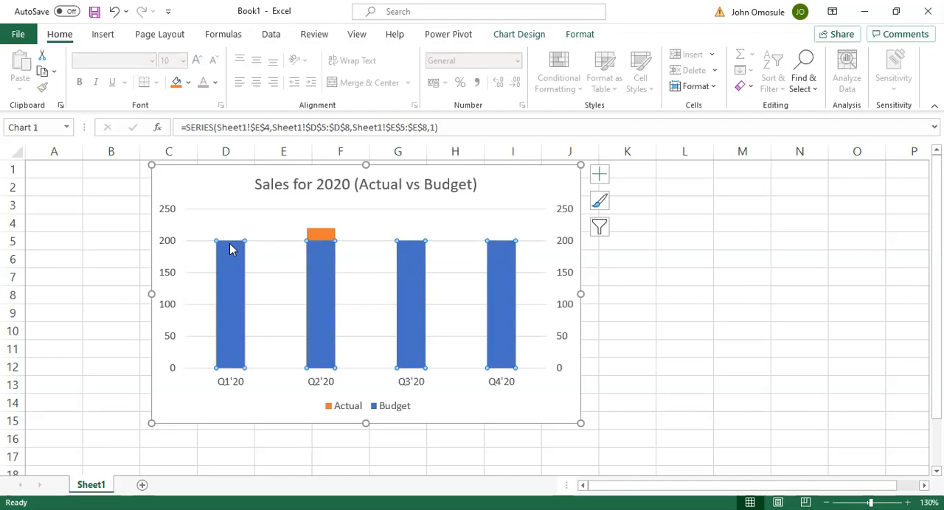
key("shift+F10")
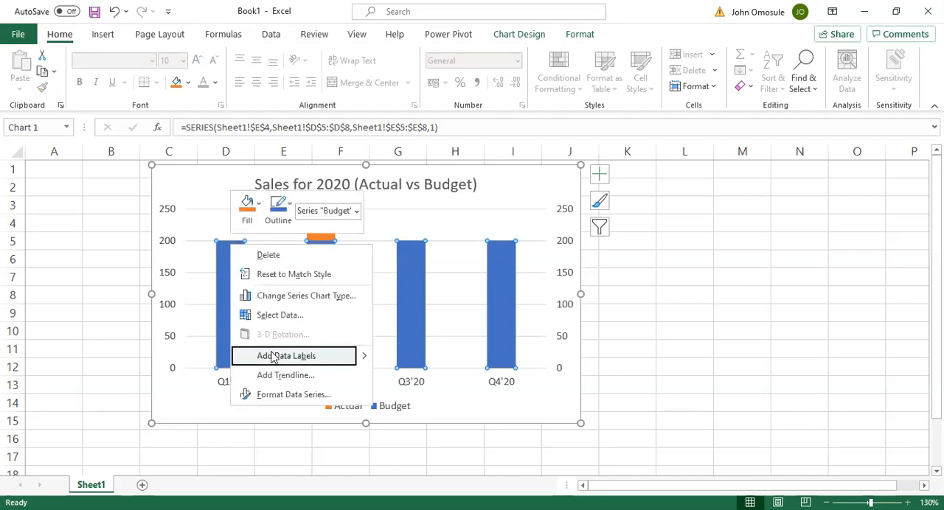
left_click(280, 395)
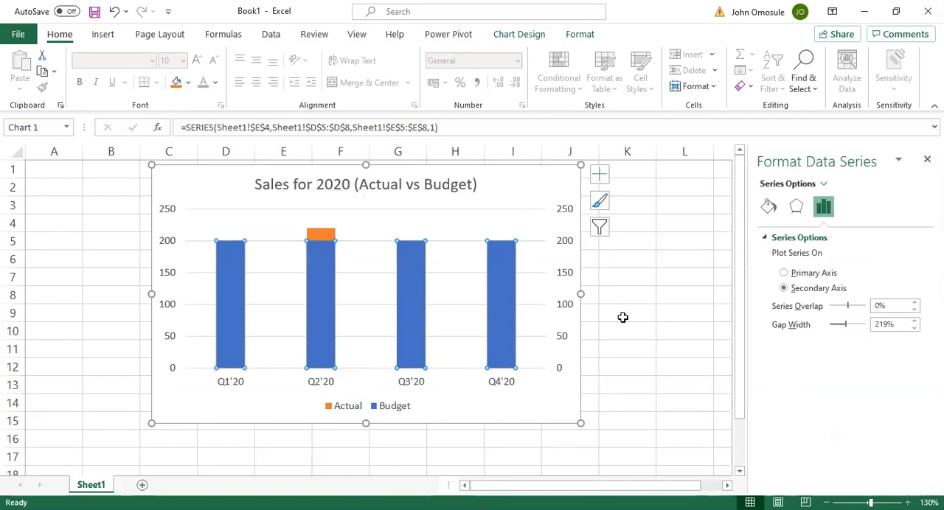
left_click_drag(848, 327, 862, 329)
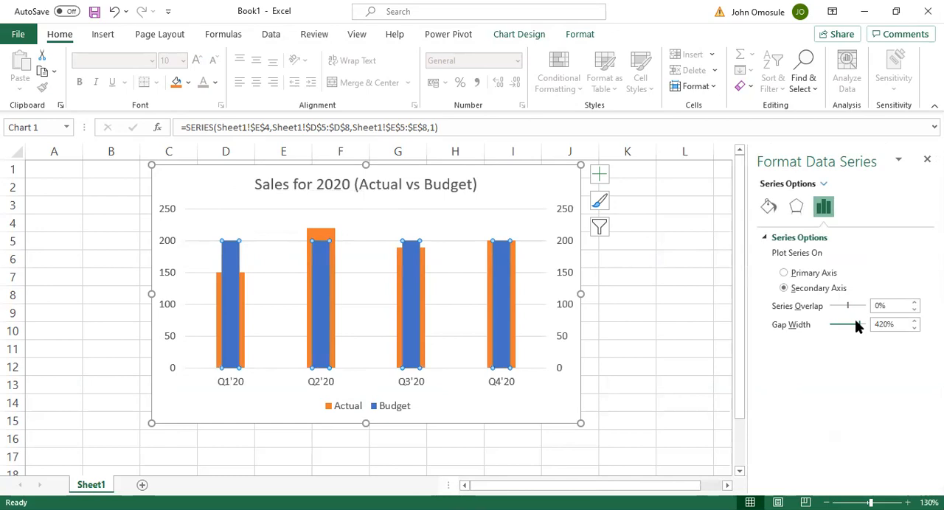
left_click_drag(862, 329, 838, 332)
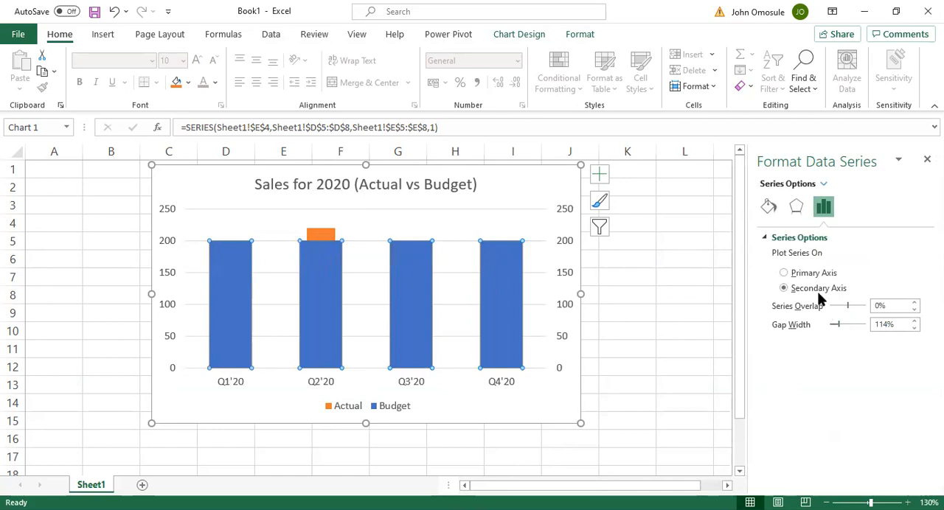
left_click(317, 236)
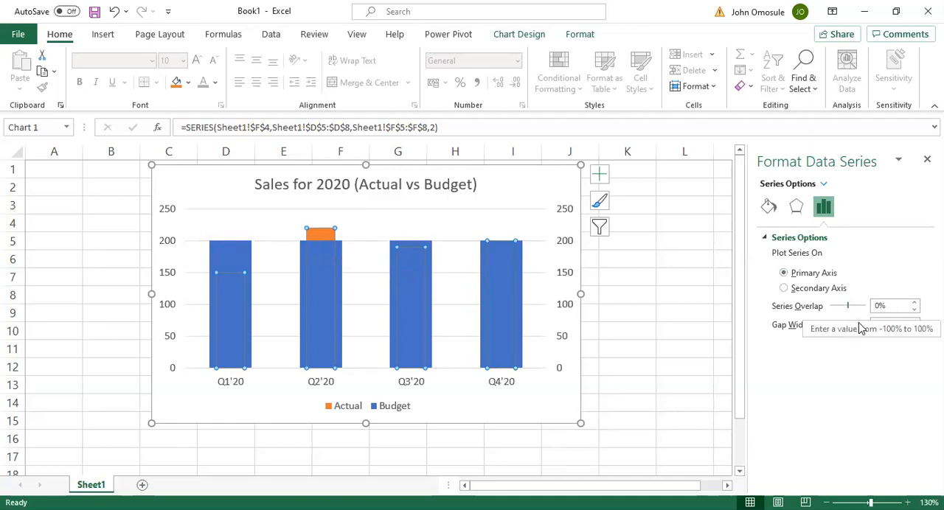
mouse_move(848, 325)
left_mouse_down()
mouse_move(857, 330)
mouse_move(850, 327)
left_mouse_up()
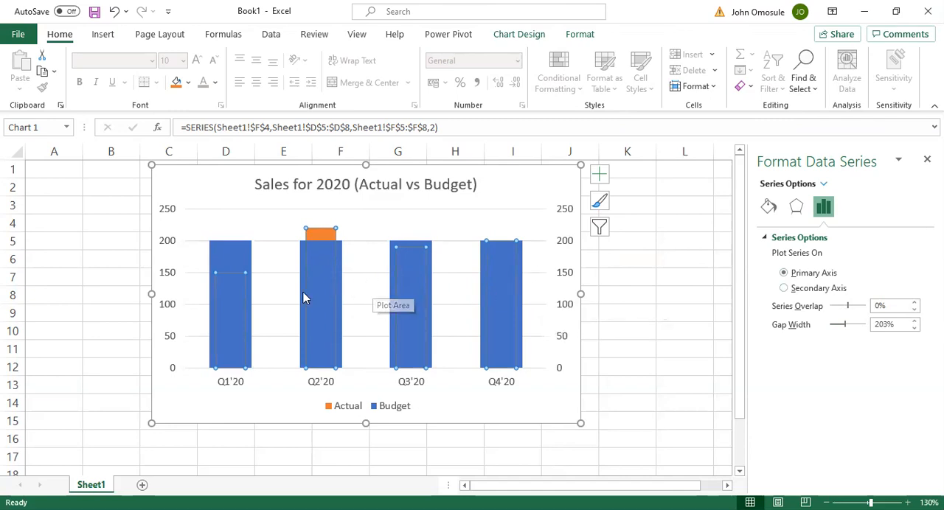
Give the Budget series a solid border line with 5% transparency
left_click(237, 248)
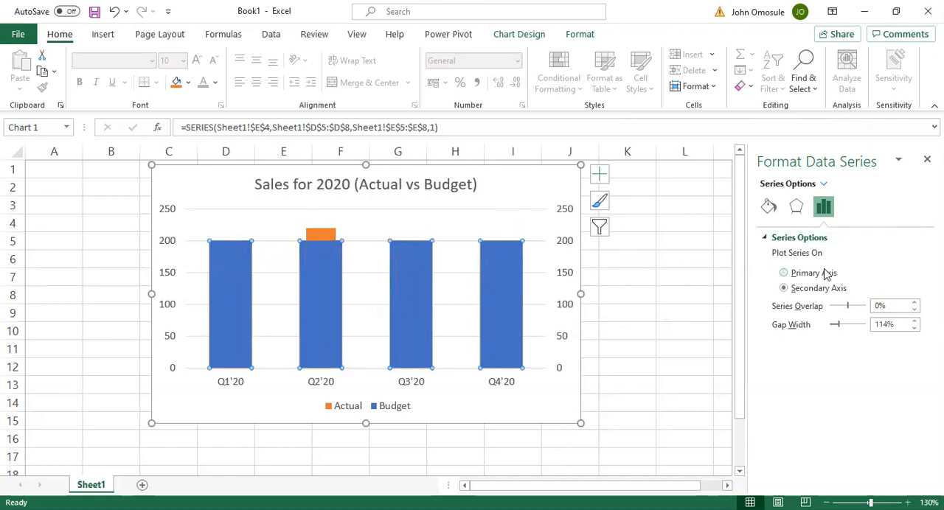
left_click(769, 209)
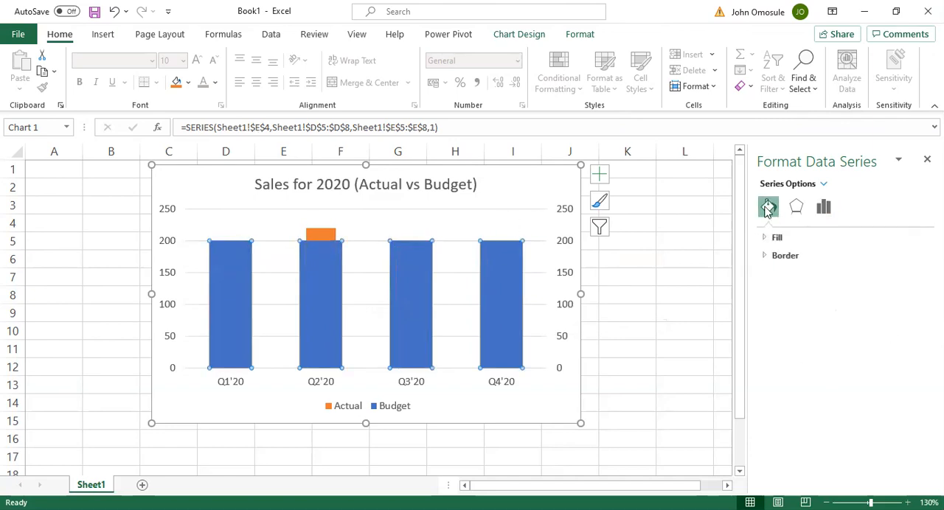
left_click(776, 237)
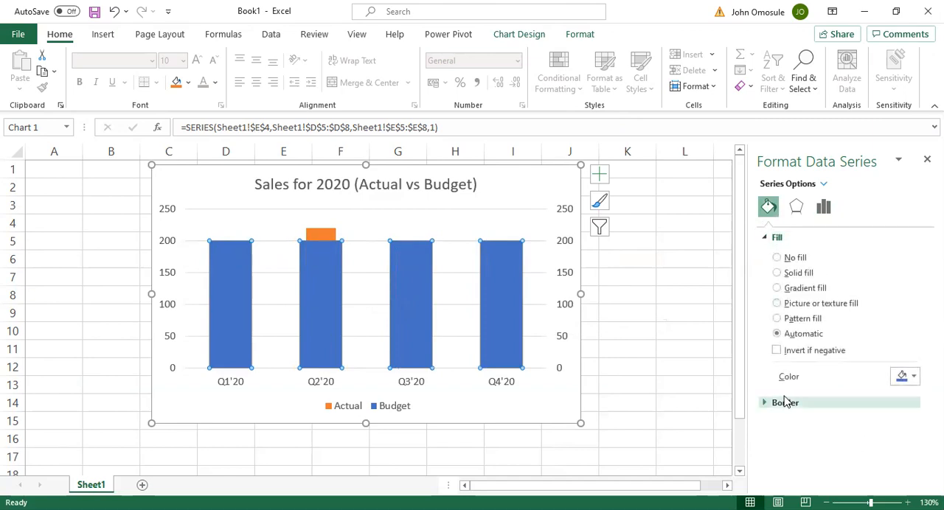
left_click(764, 406)
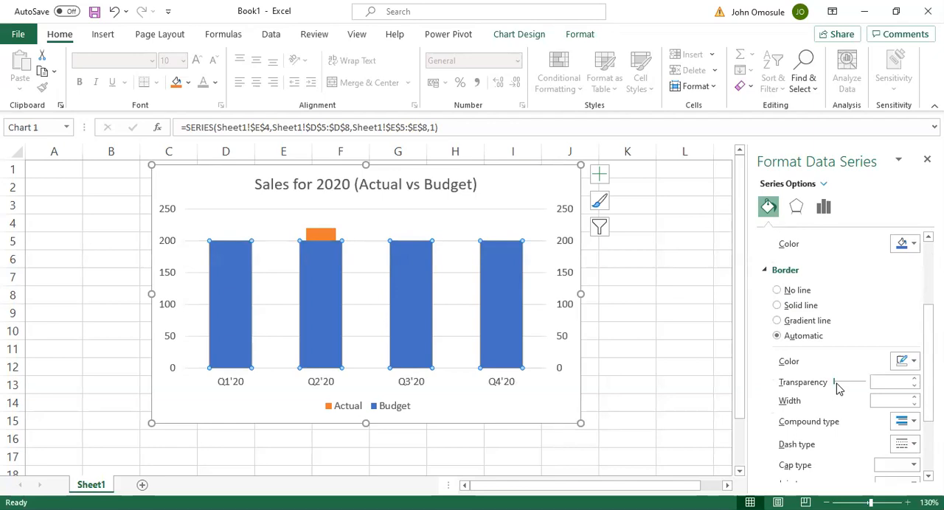
left_click(836, 384)
scroll(811, 361, "up", 2)
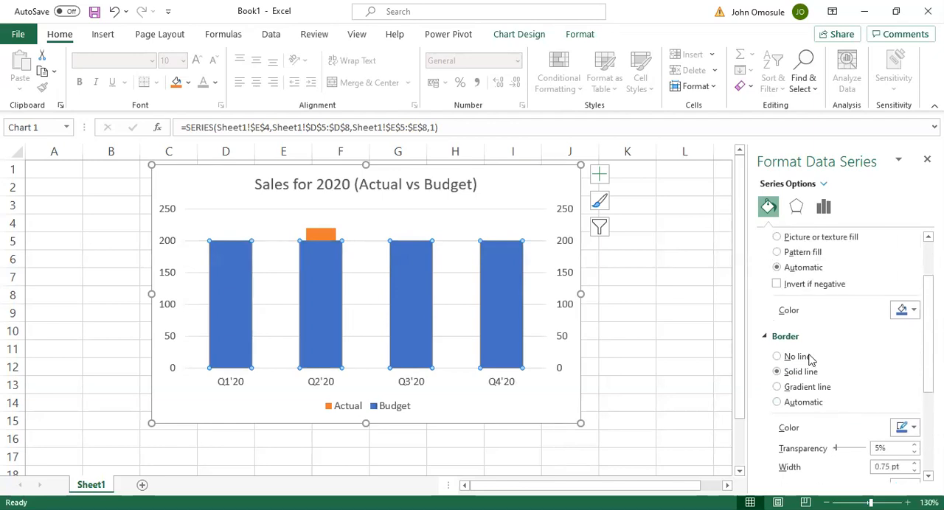
scroll(765, 295, "up", 2)
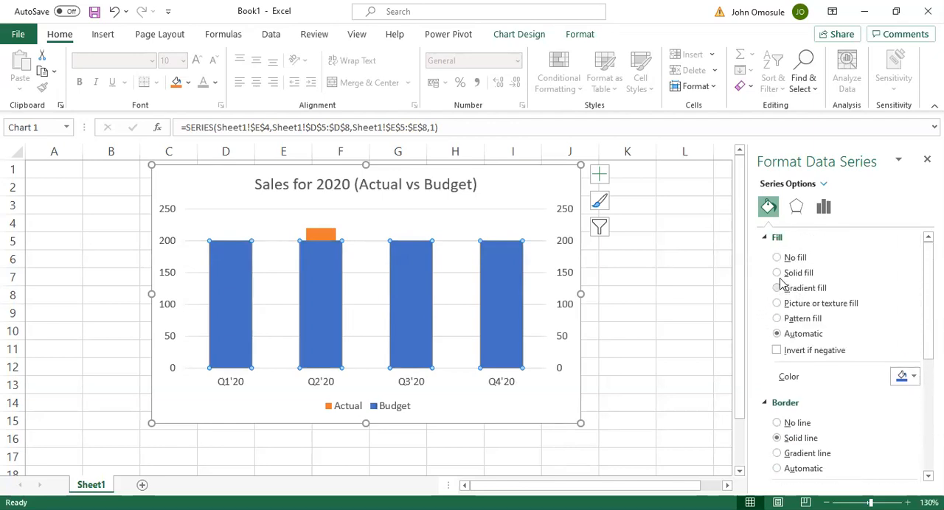
Give the Budget series a solid blue fill with about 37% transparency
left_click(776, 274)
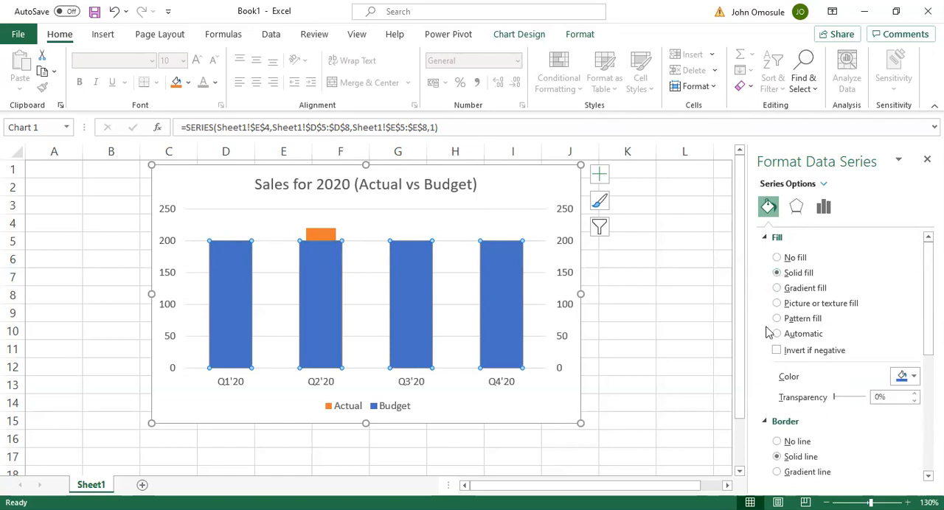
left_click(915, 394)
left_click_drag(915, 395, 913, 398)
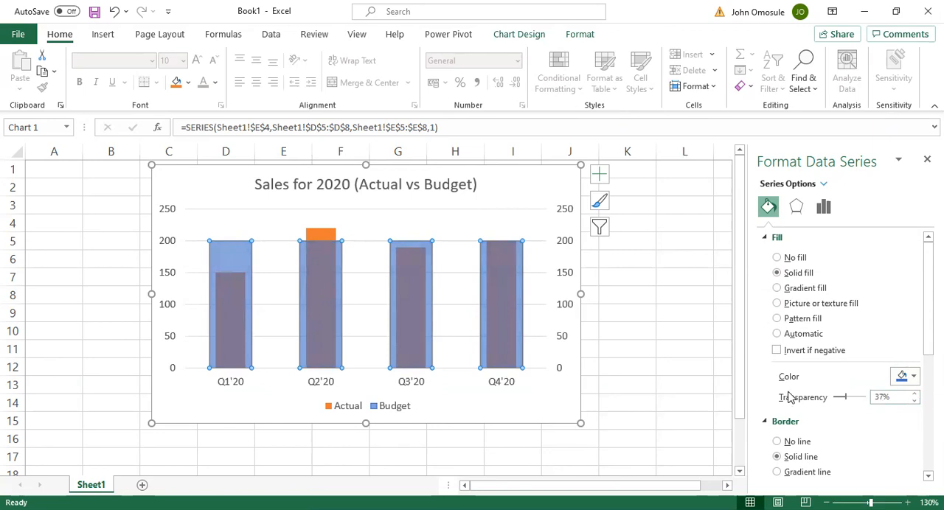
left_click(915, 394)
left_click(915, 395)
Give the Actual series a solid dark blue fill and deselect the series
left_click(321, 236)
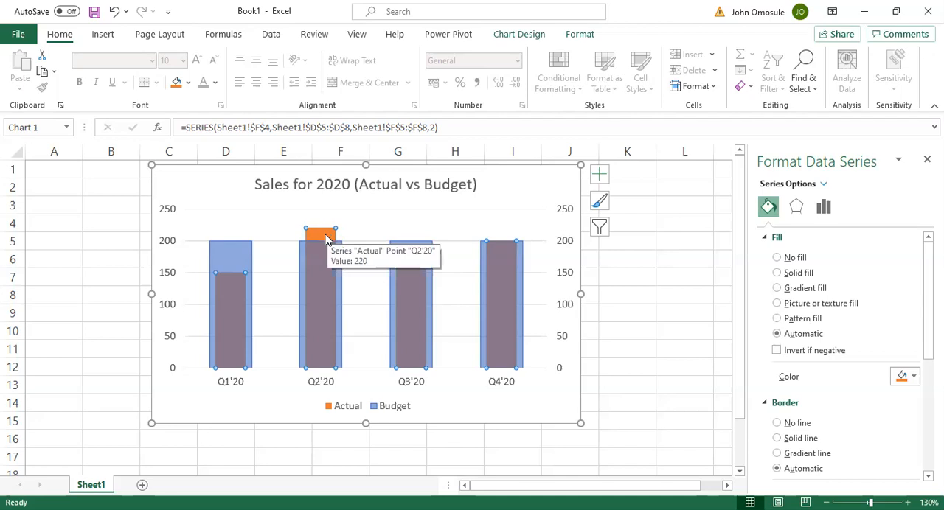
left_click(777, 273)
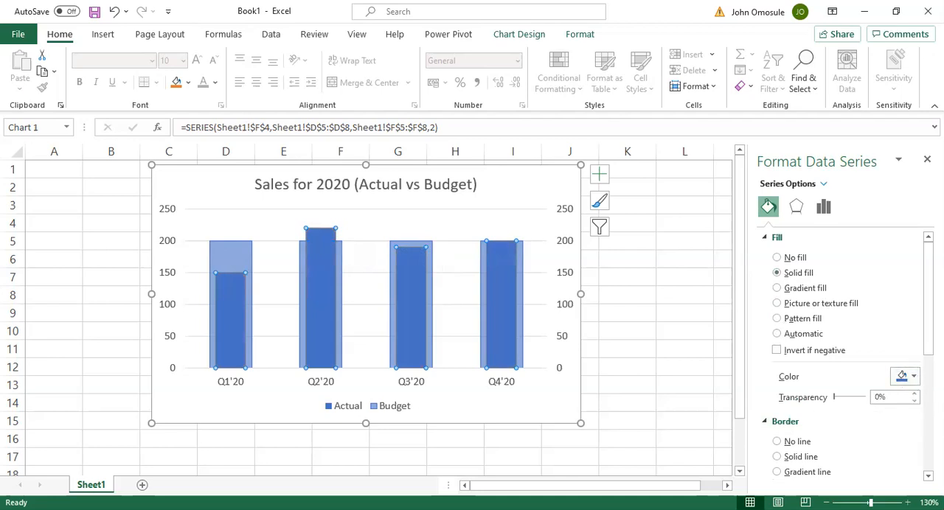
left_click(915, 377)
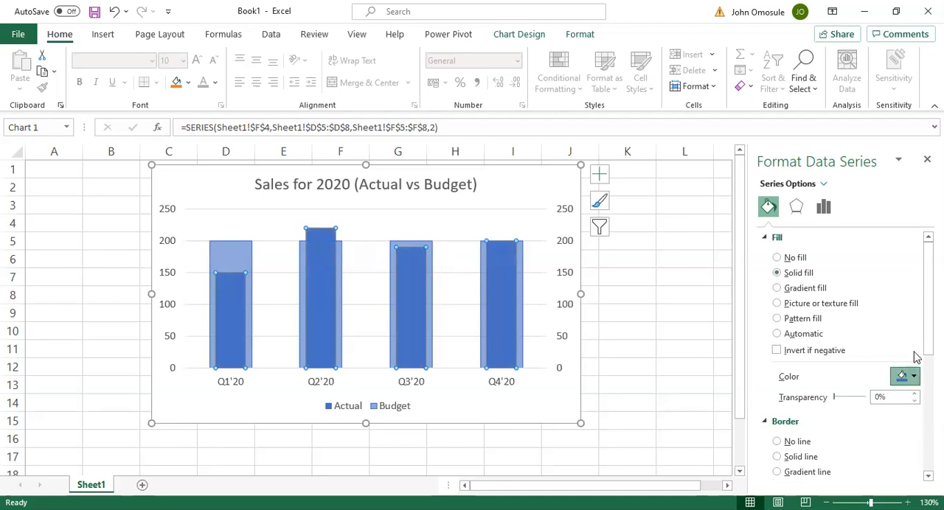
left_click(876, 298)
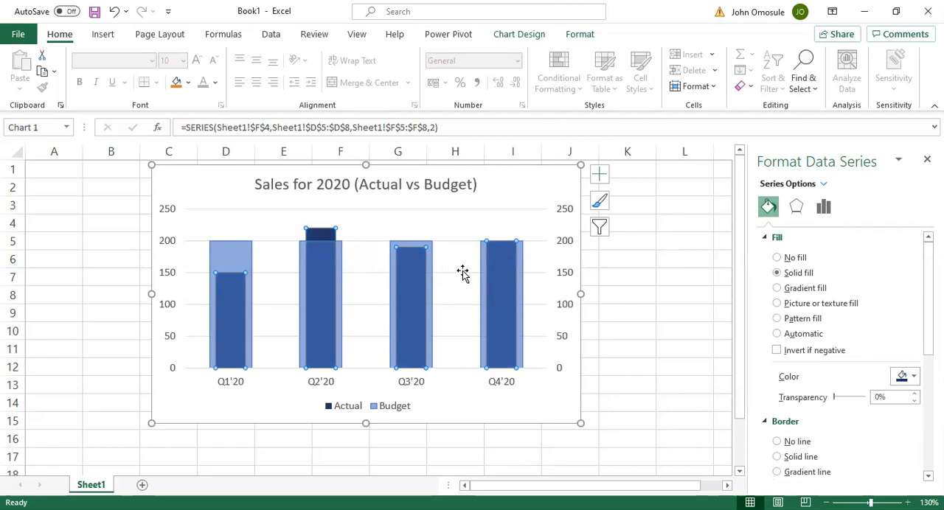
left_click(476, 251)
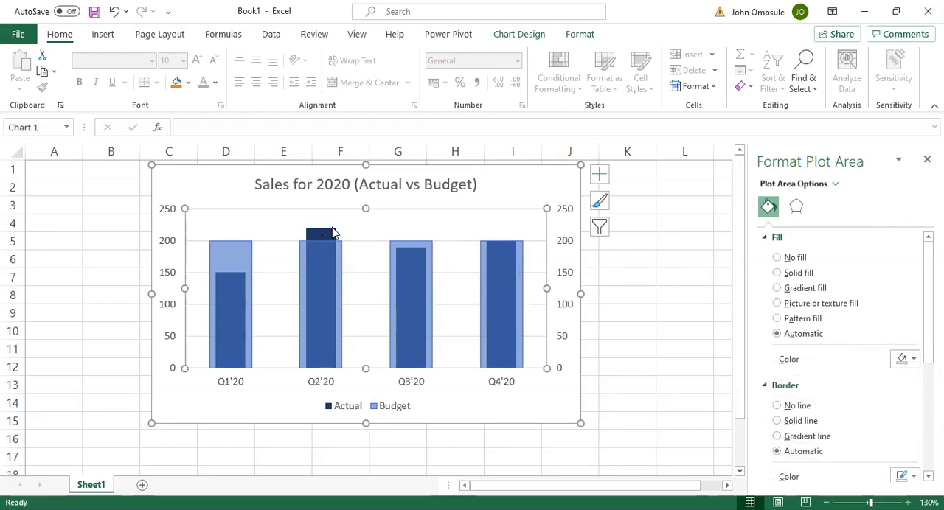
Set the Actual series' gap width to 236% and series overlap to -88%, and close the series formatting options
mouse_move(234, 264)
mouse_move(331, 236)
mouse_move(507, 248)
mouse_move(494, 289)
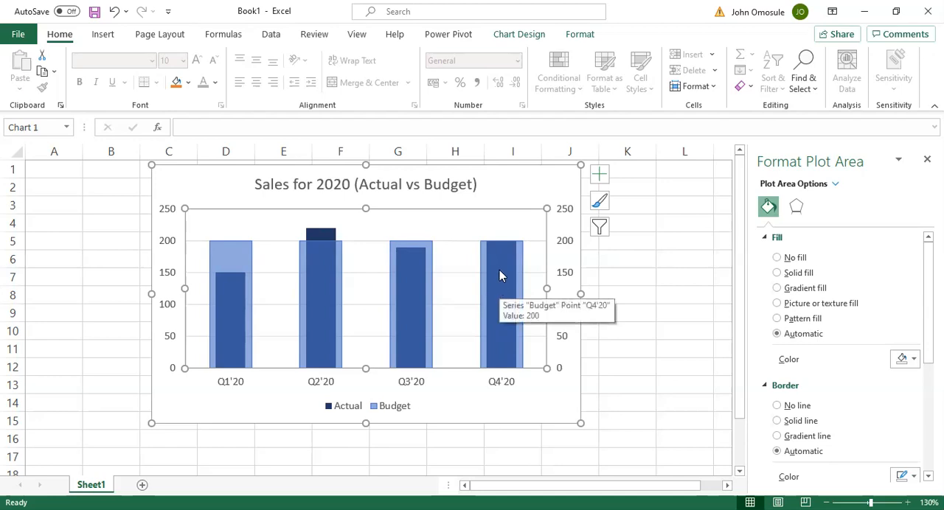
left_click(320, 233)
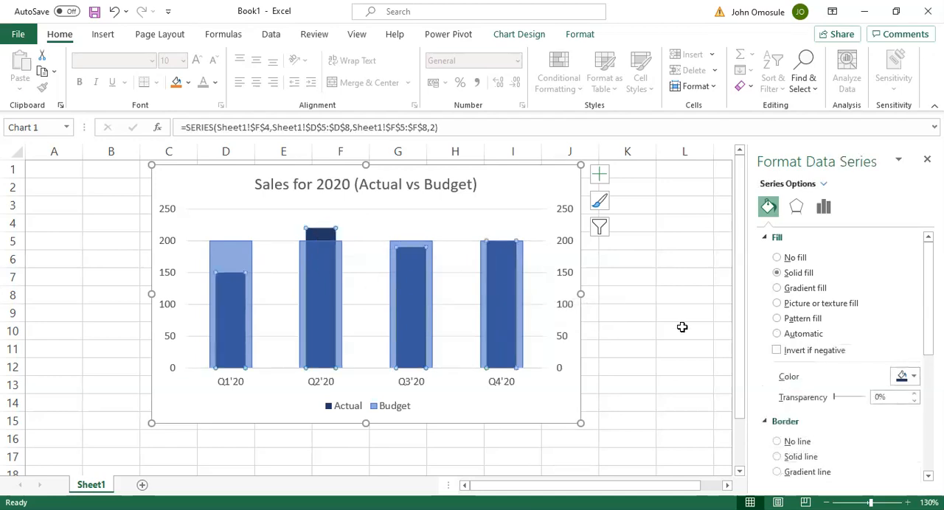
left_click(821, 207)
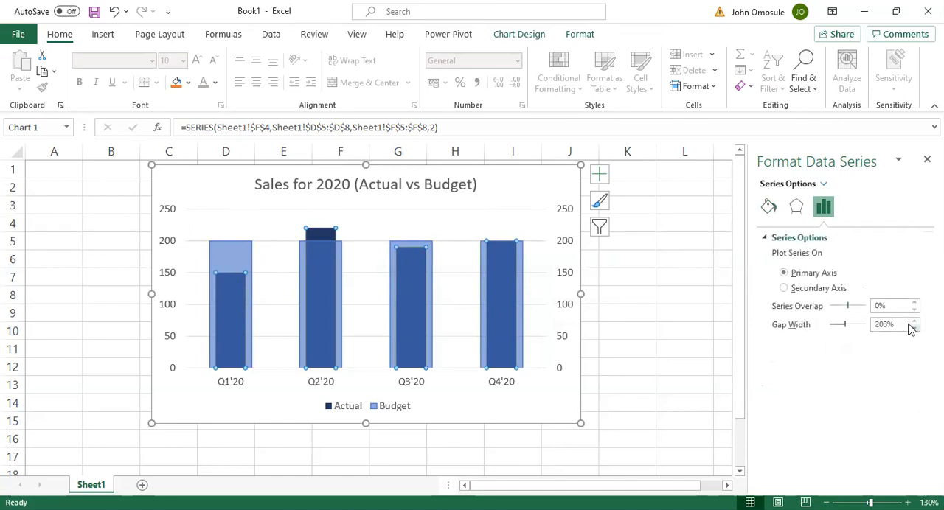
left_click_drag(914, 328, 914, 325)
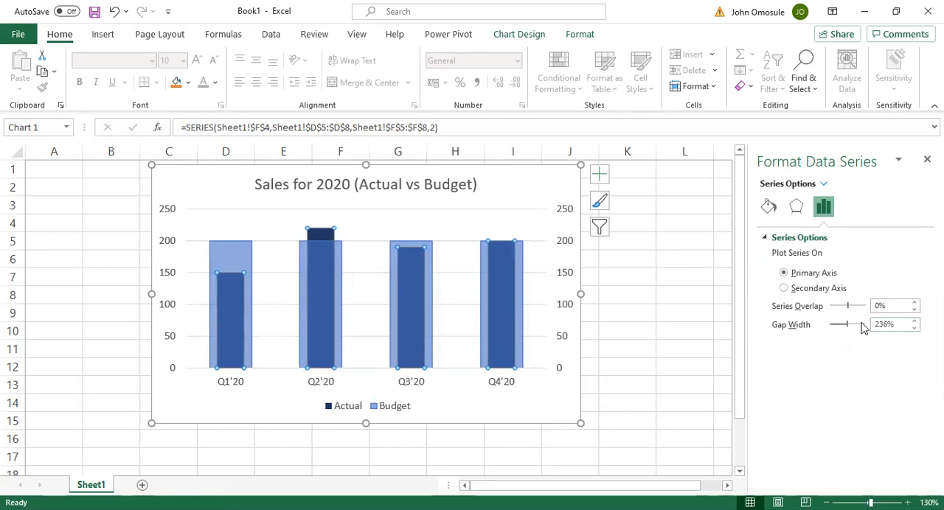
mouse_move(849, 305)
left_mouse_down()
mouse_move(863, 306)
mouse_move(825, 307)
mouse_move(843, 312)
left_mouse_up()
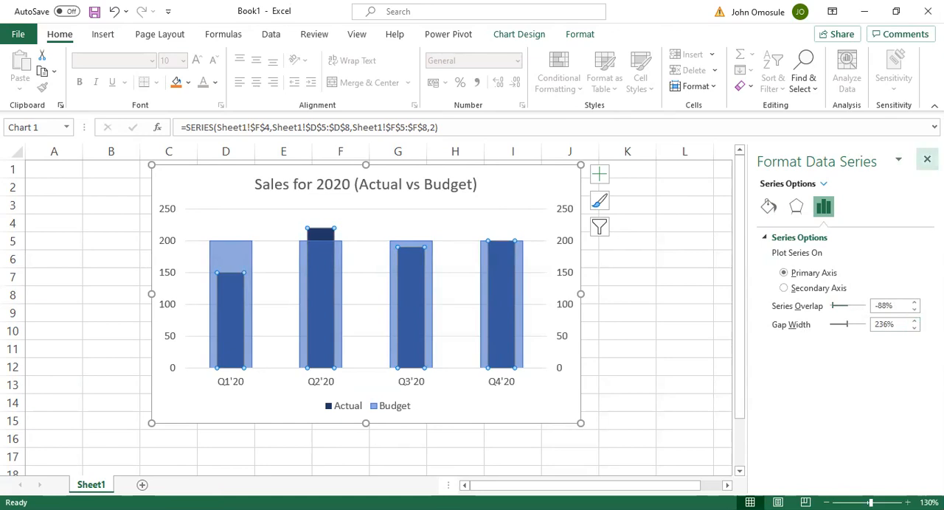
left_click(927, 159)
left_click(690, 199)
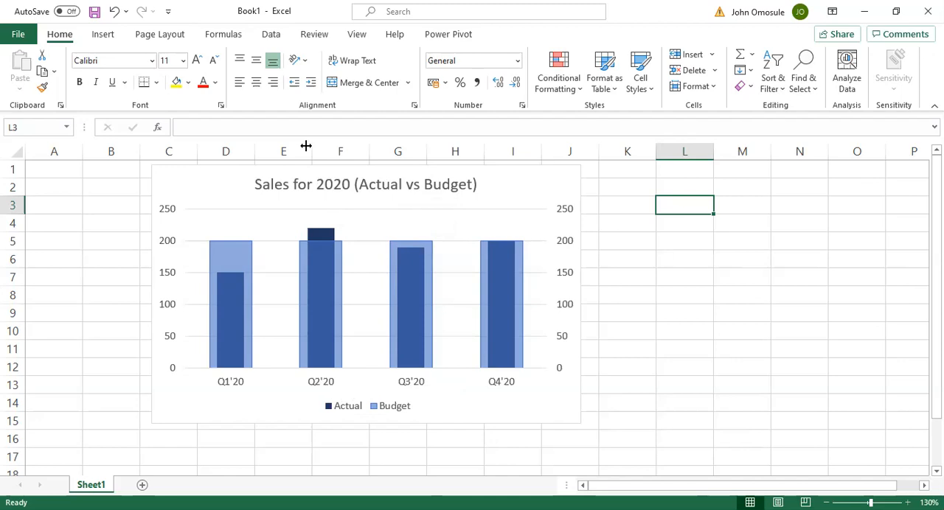
Make the labels of the quarter axis and both vertical value axes black
left_click(232, 385)
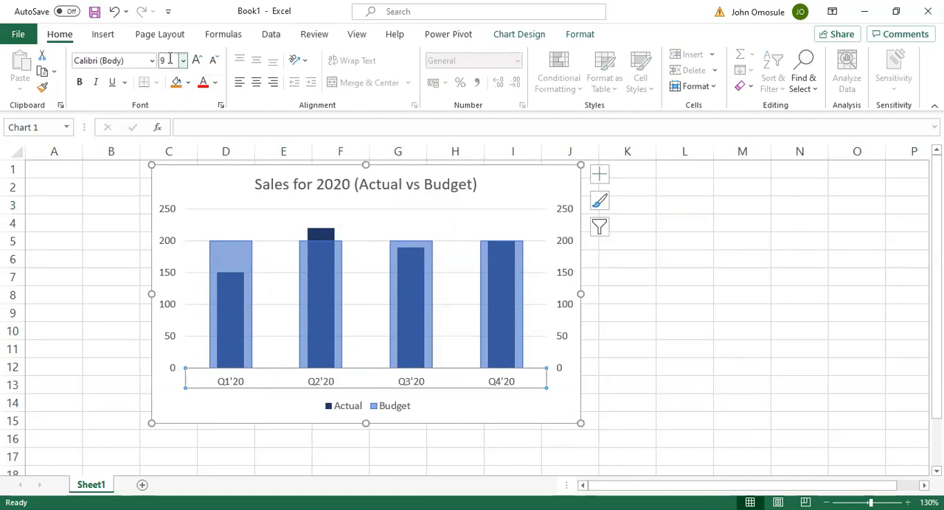
left_click(203, 82)
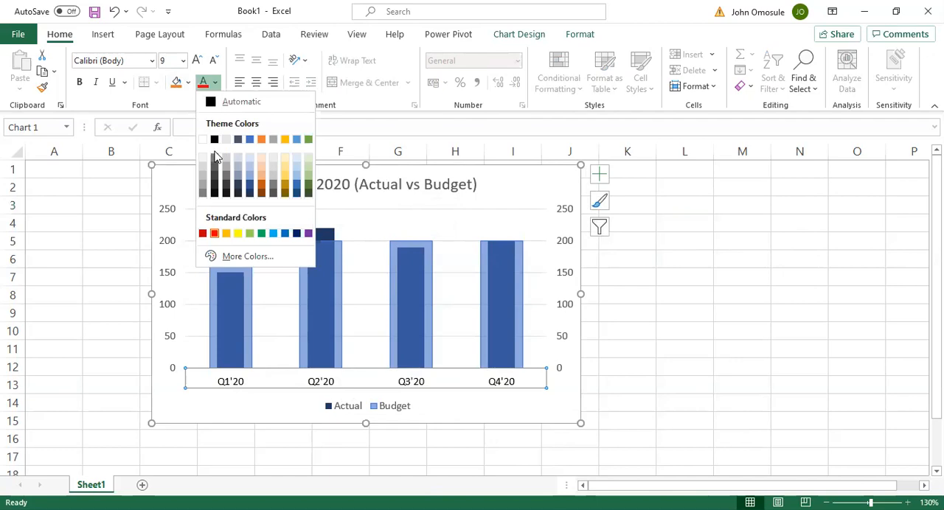
left_click(217, 140)
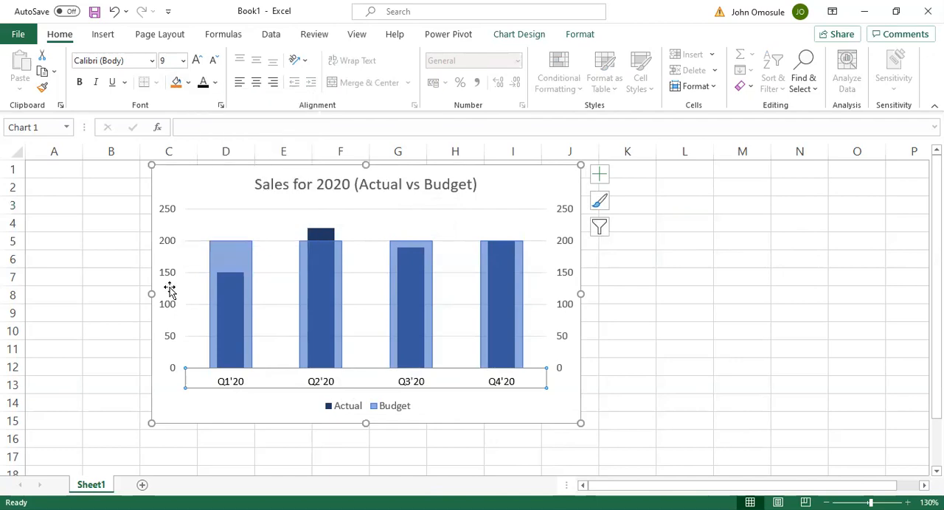
left_click(168, 247)
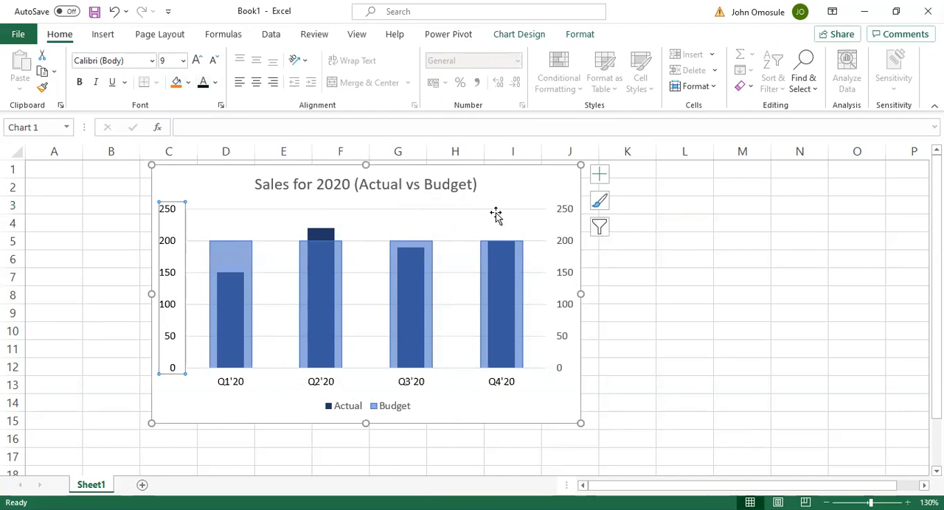
left_click(565, 217)
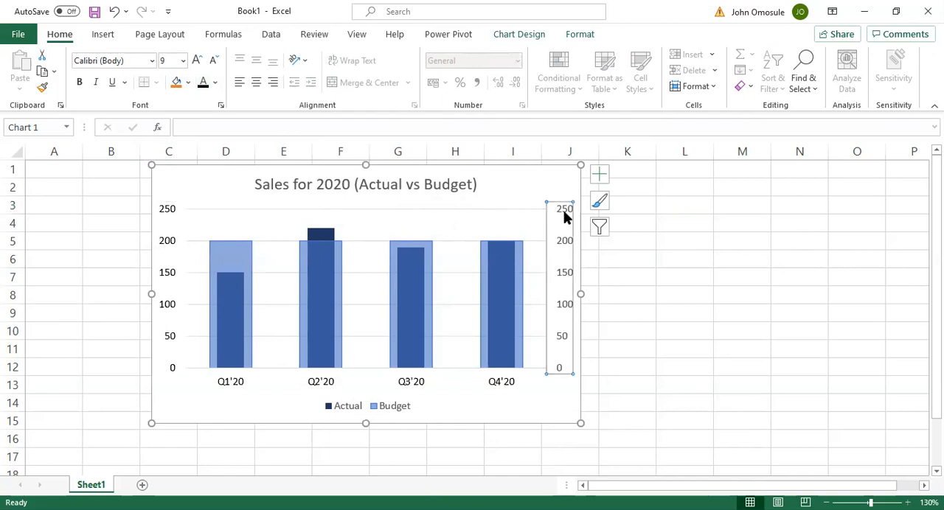
left_click(207, 86)
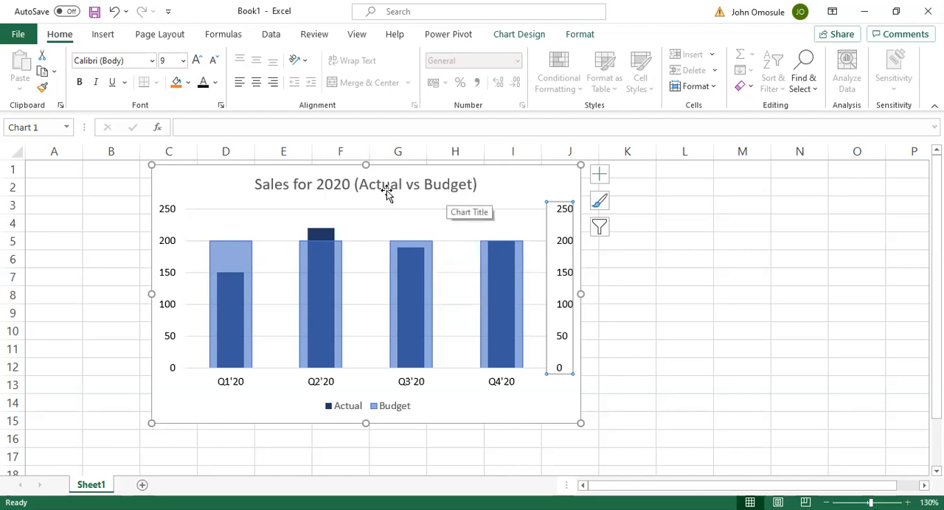
Make the chart title text black and deselect the chart
left_click(443, 190)
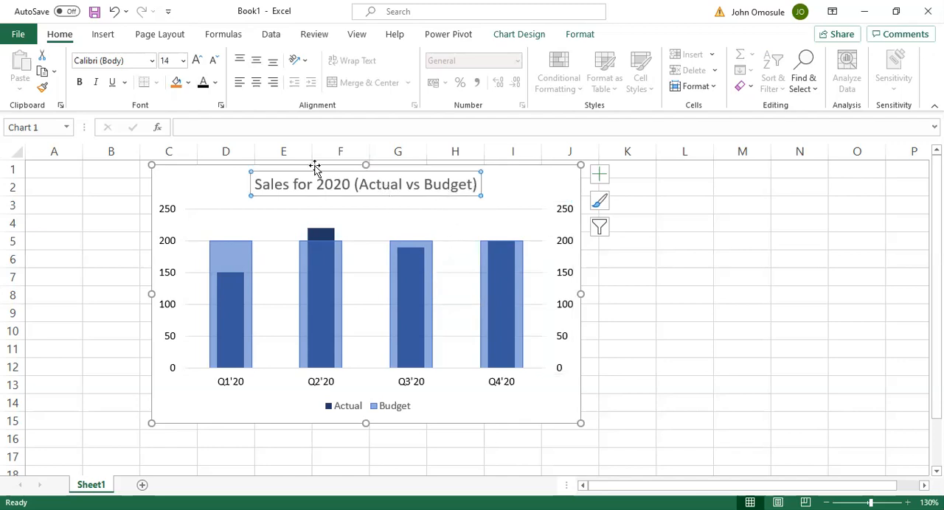
left_click(204, 85)
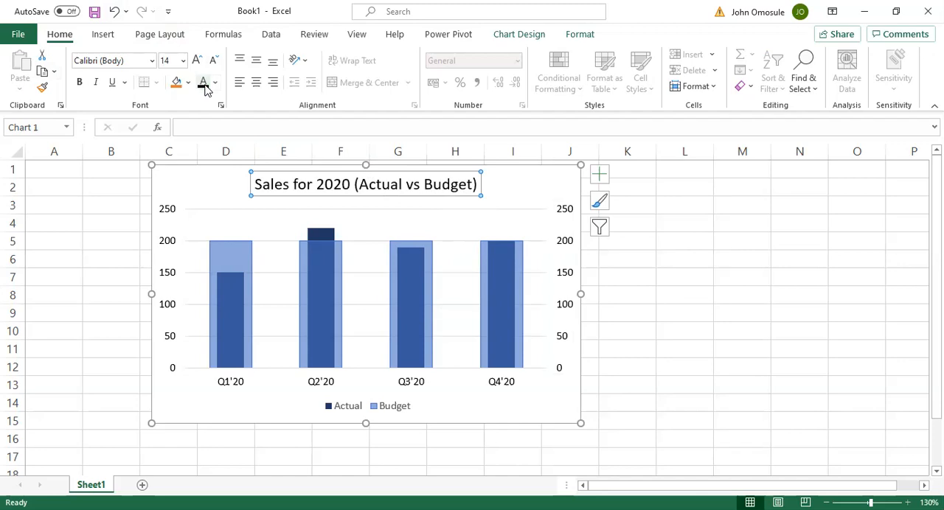
left_click(768, 307)
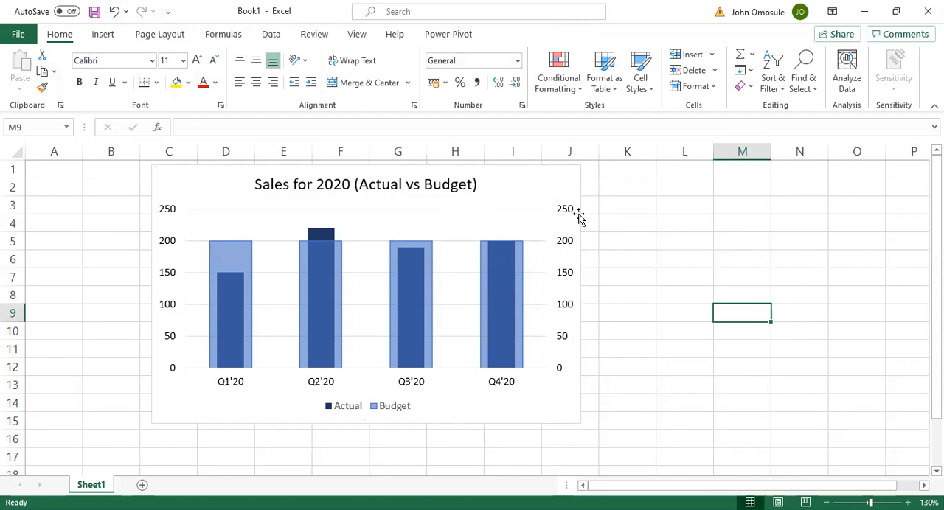
Delete the secondary and the primary vertical value axes from the chart
left_click(168, 214)
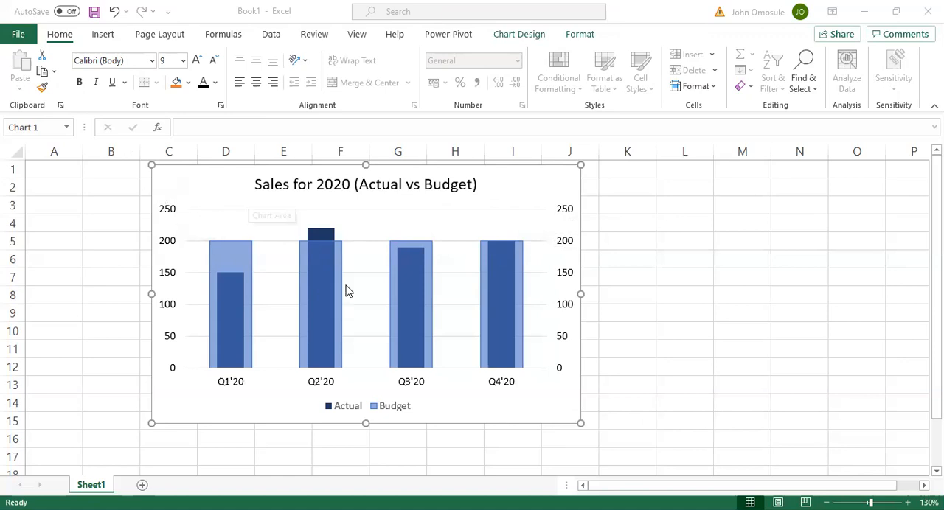
left_click(572, 218)
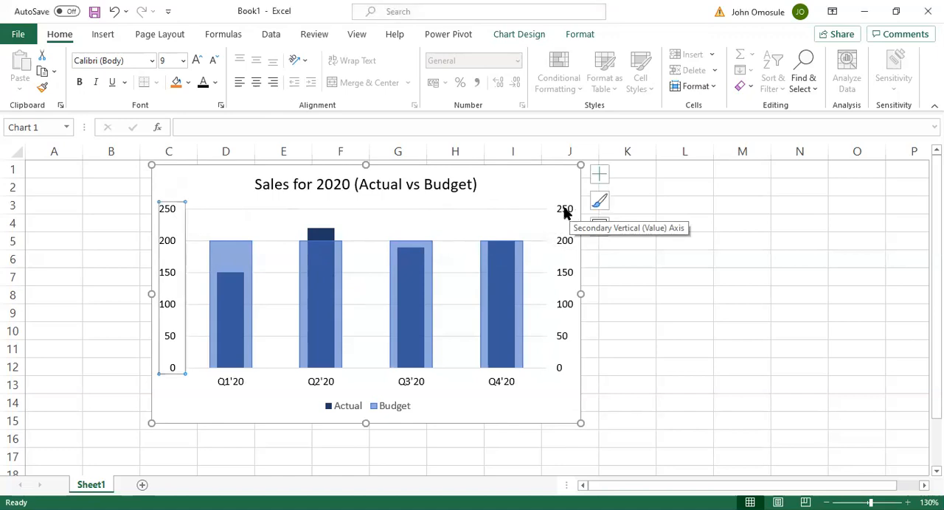
left_click(566, 212)
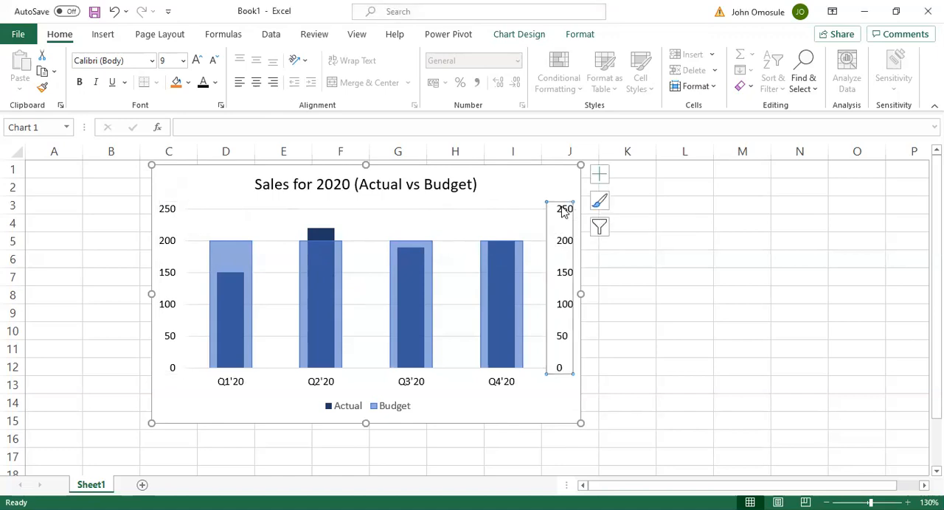
key("Delete")
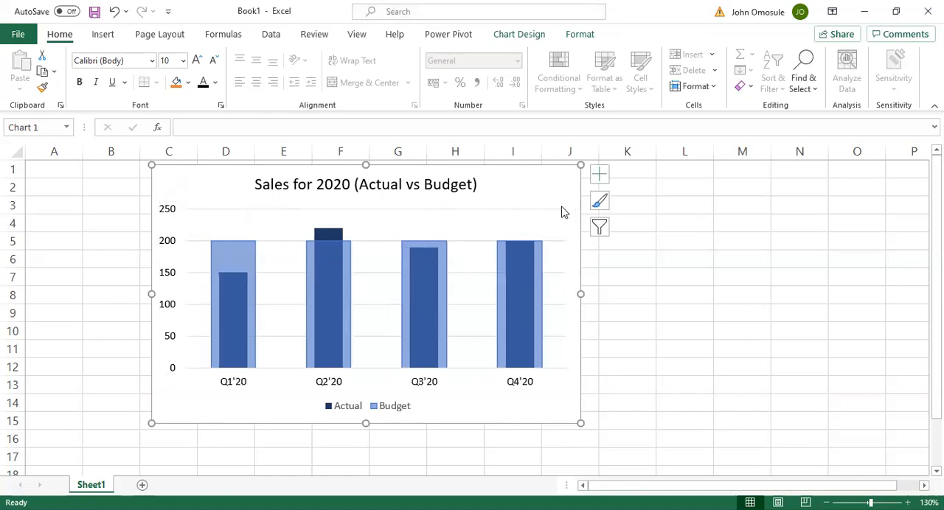
left_click(167, 213)
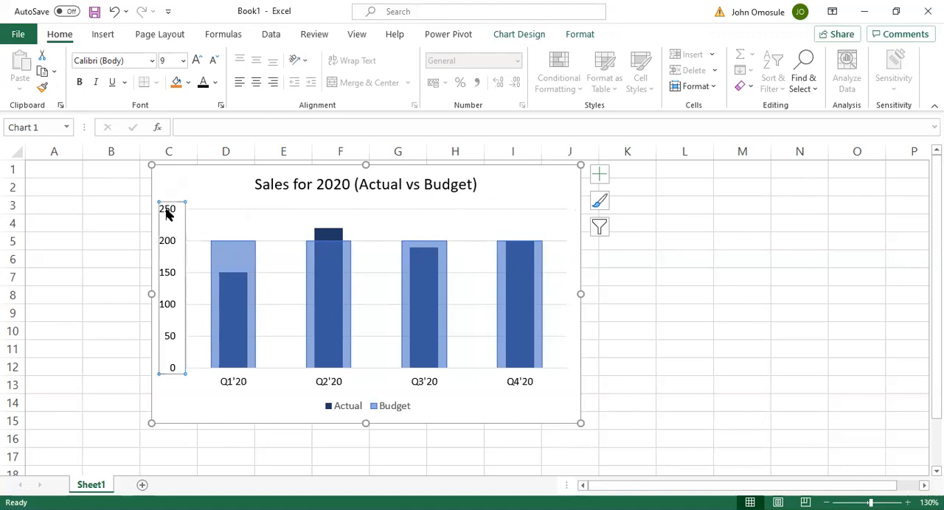
key("Delete")
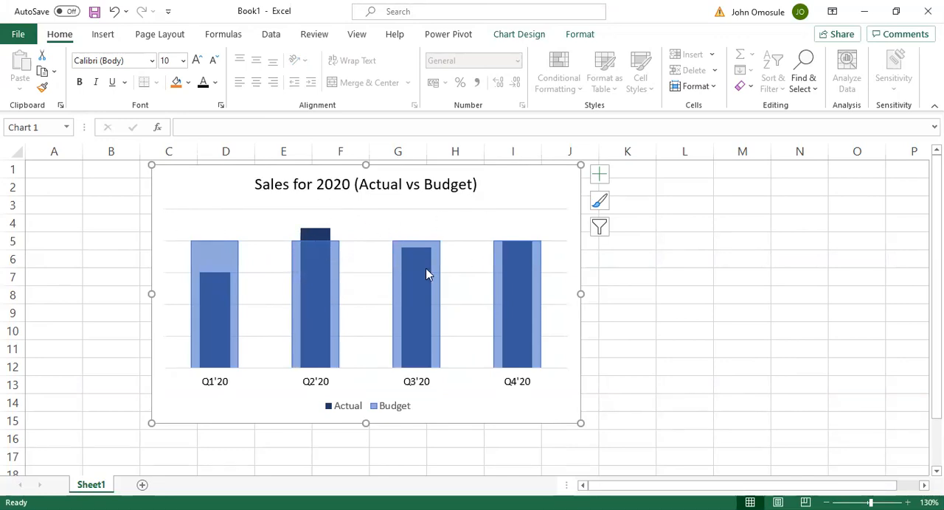
Try out data labels on the Budget series, and remove them again from all four columns
left_click(210, 254)
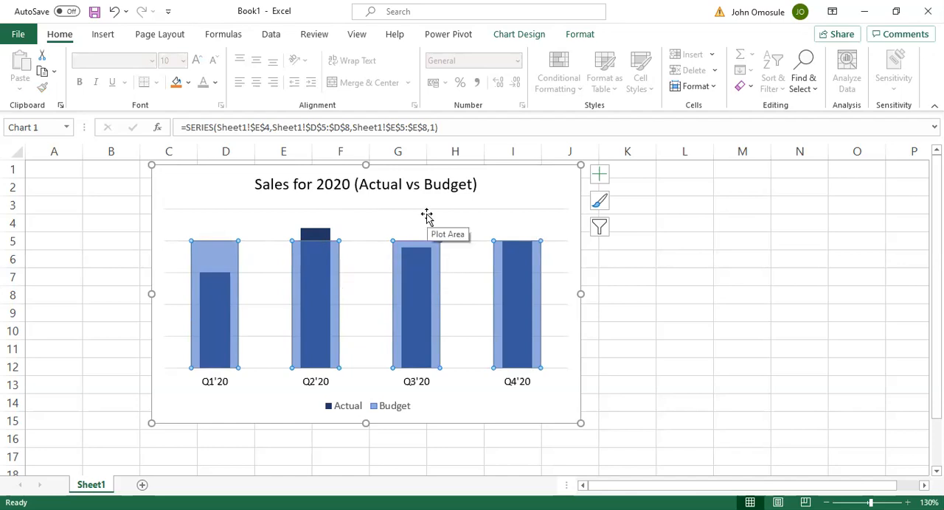
left_click(599, 174)
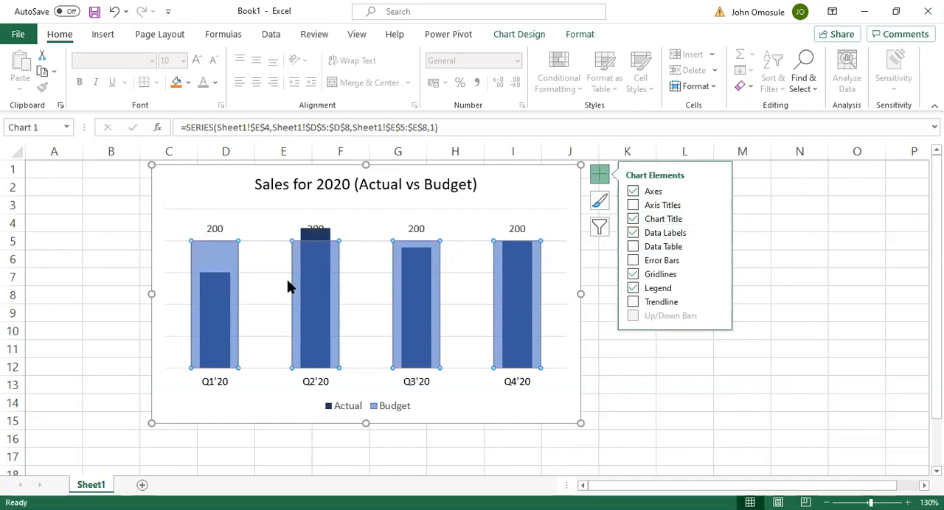
mouse_move(206, 283)
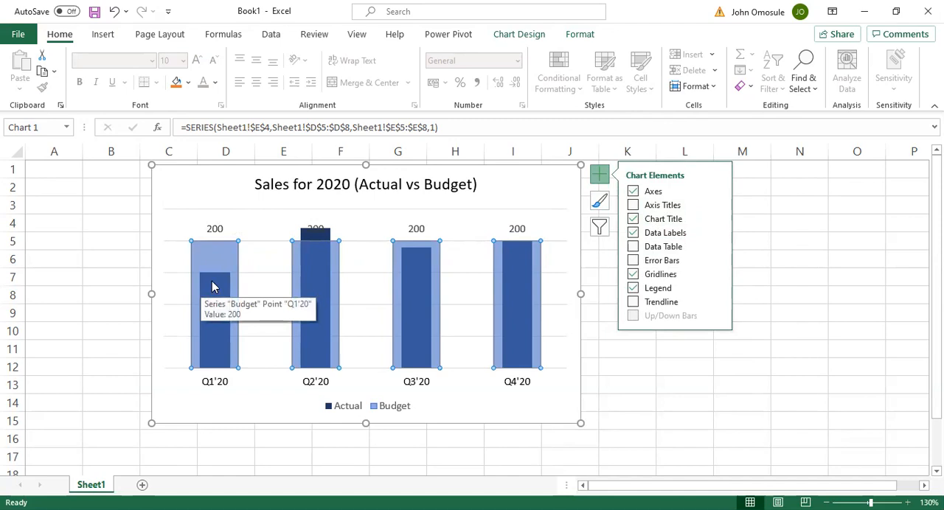
left_click(213, 288)
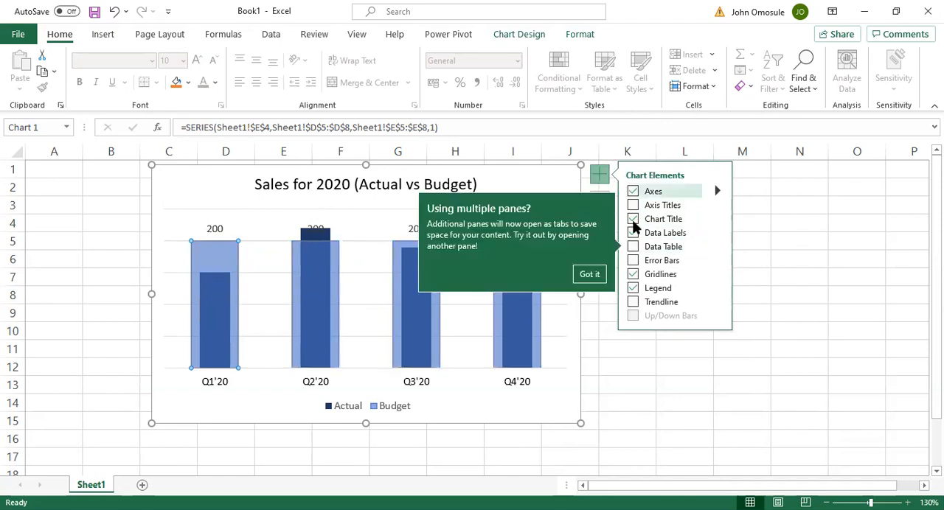
left_click(633, 232)
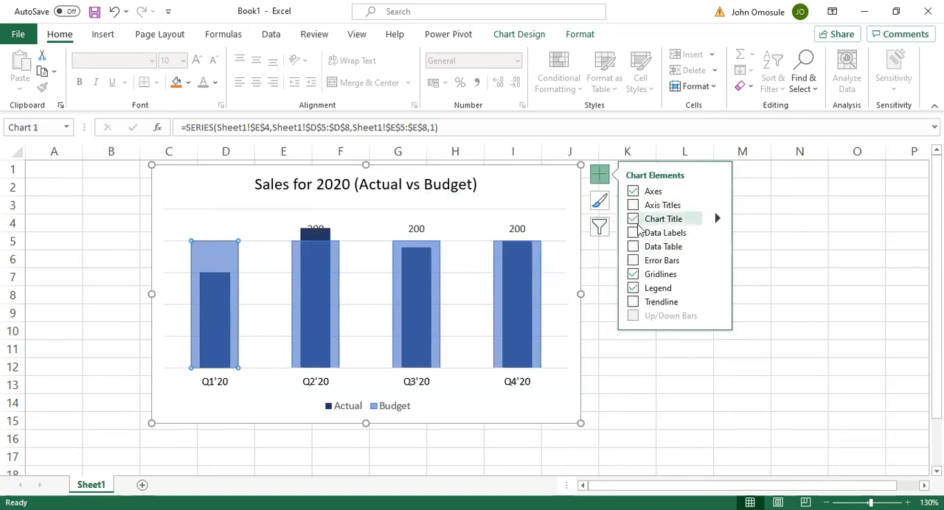
left_click(809, 203)
left_click(516, 228)
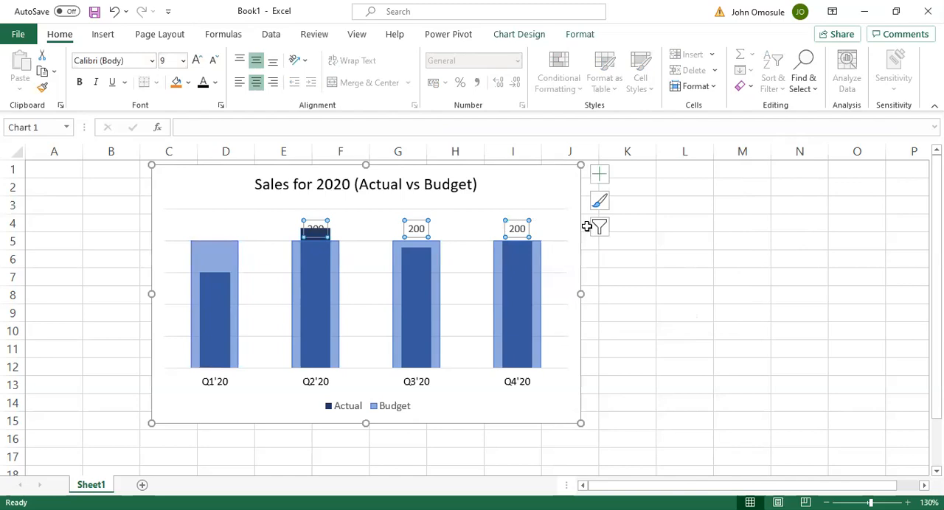
left_click(600, 177)
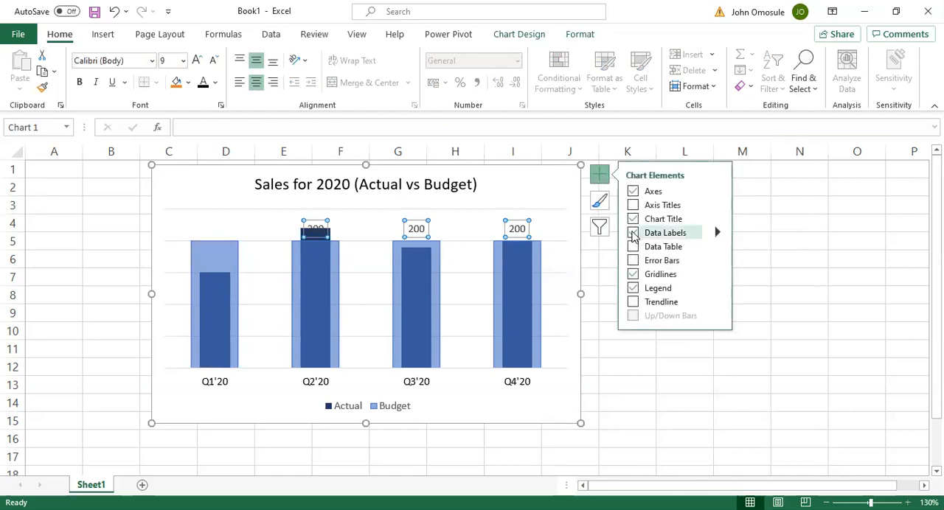
left_click(633, 233)
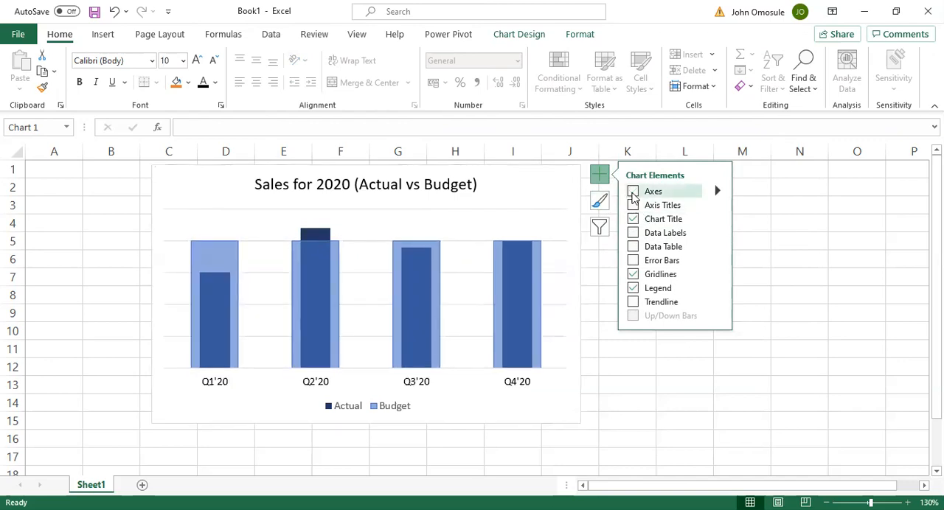
Turn off all axes of the chart, including the quarter axis, and deselect the chart
left_click(633, 192)
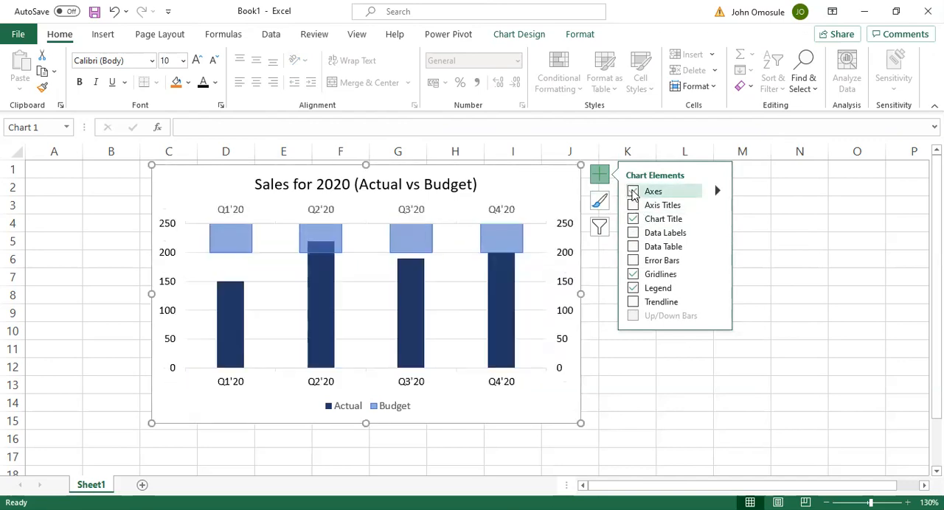
left_click(633, 191)
left_click(633, 192)
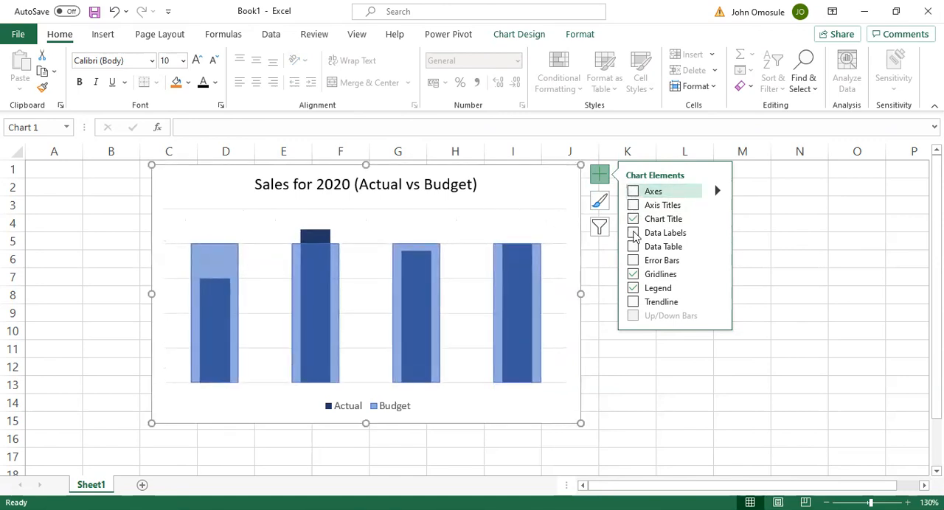
left_click(655, 367)
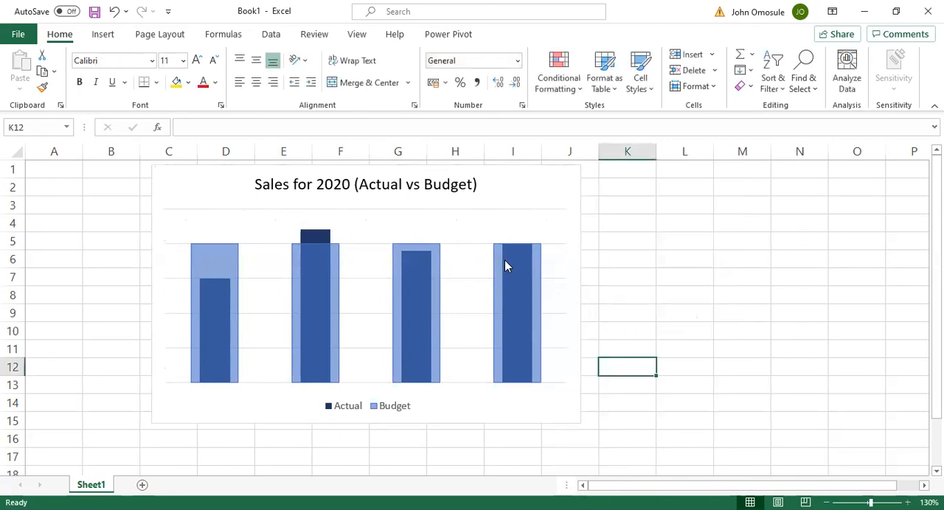
Add data labels to all columns of the Budget series
left_click(328, 266)
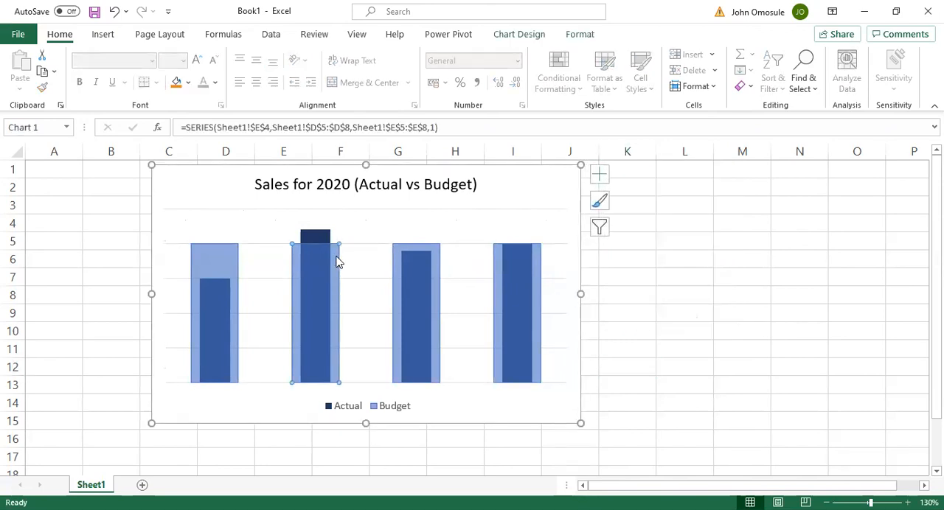
left_click(601, 177)
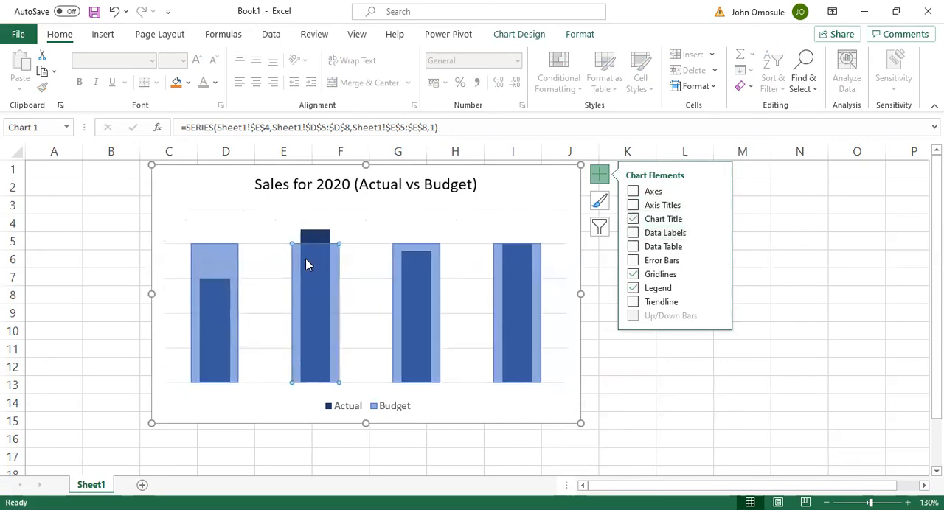
left_click(228, 268)
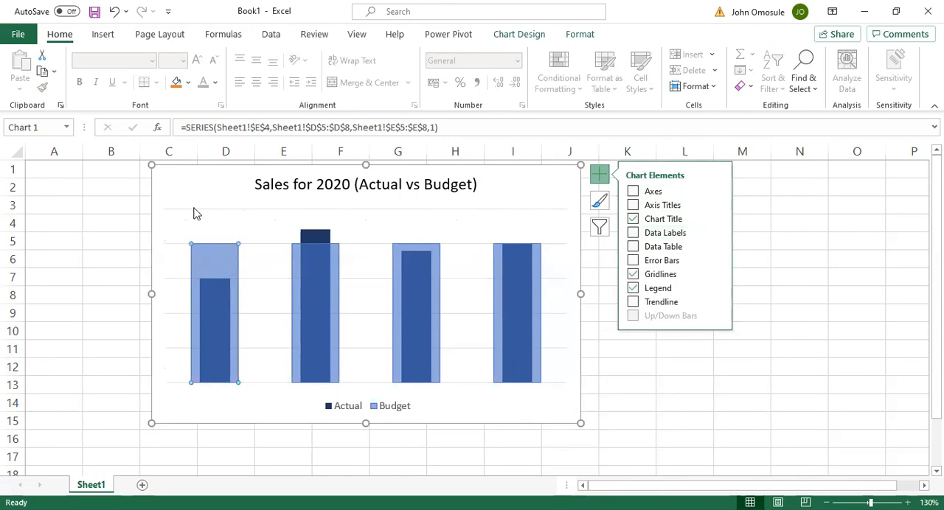
left_click(155, 206)
left_click(214, 248)
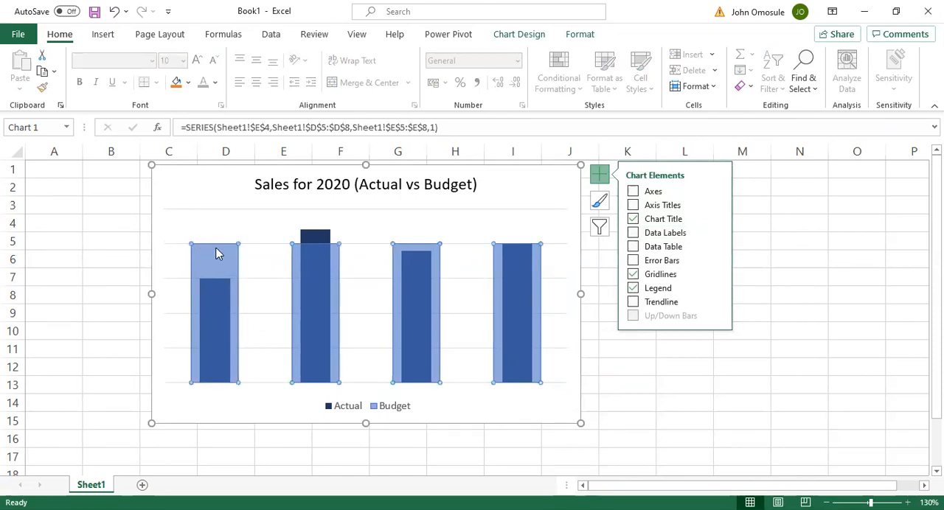
left_click(633, 219)
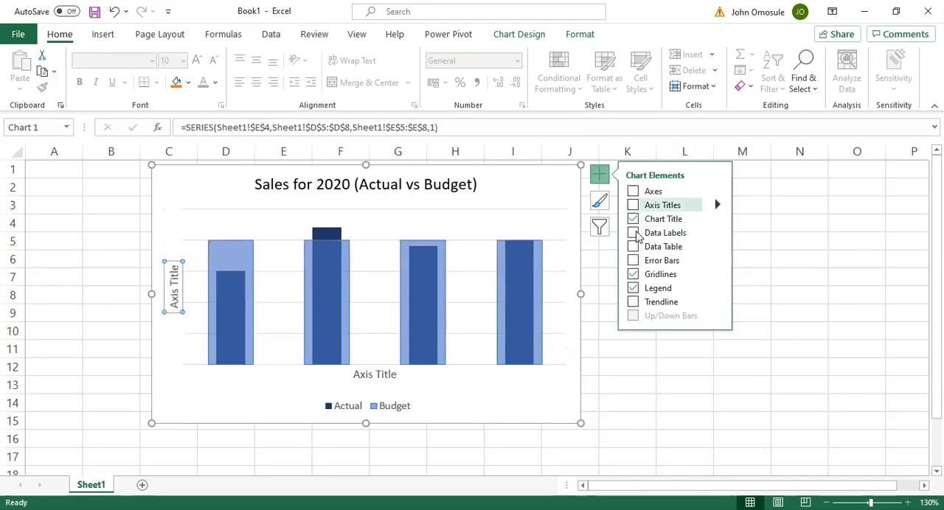
left_click(633, 234)
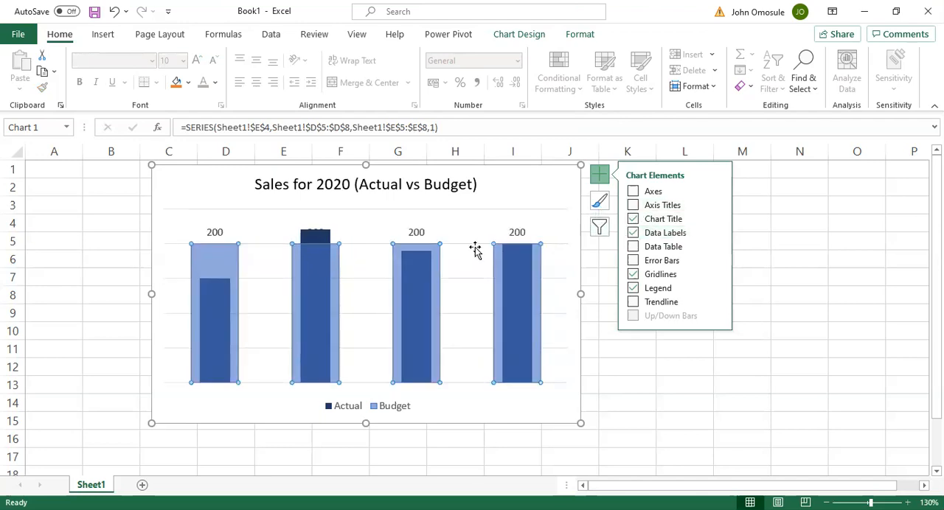
Add data labels to the Actual series and position them at Inside Base
mouse_move(500, 280)
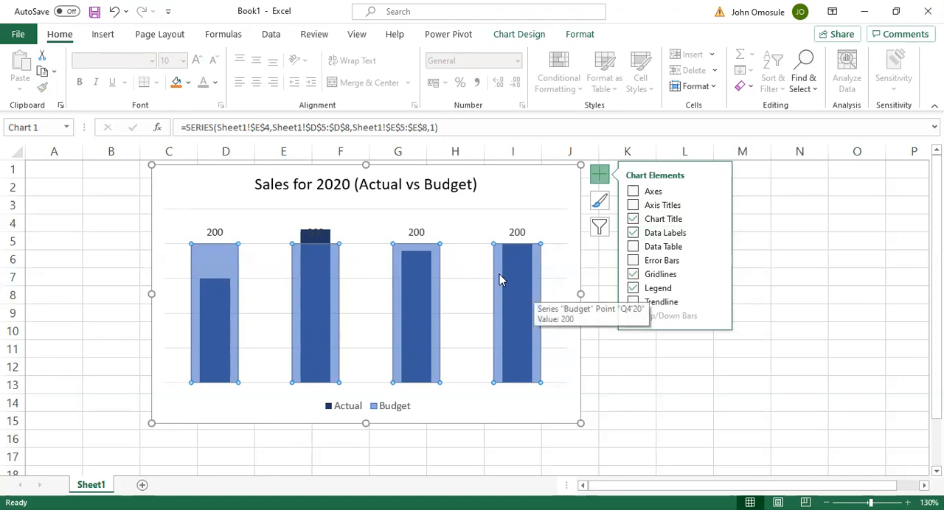
left_click(310, 236)
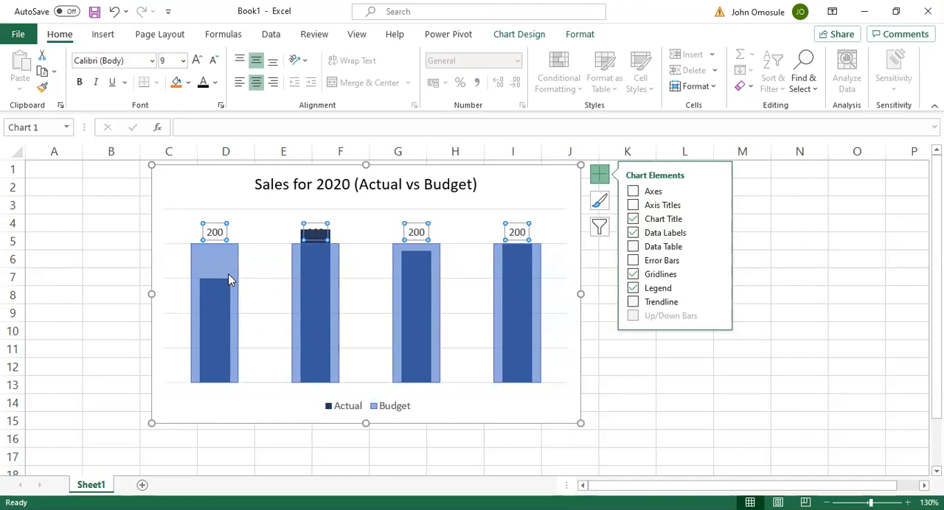
left_click(216, 290)
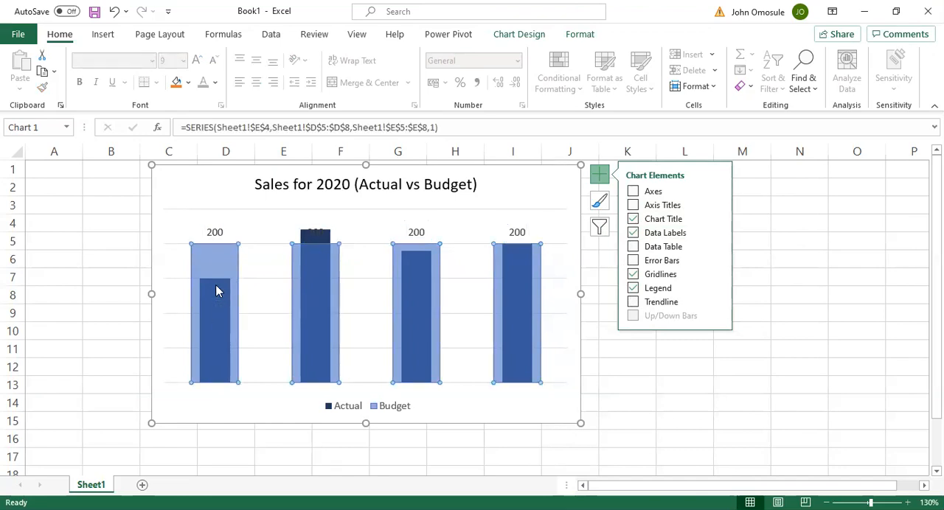
left_click(316, 236)
left_click(319, 239)
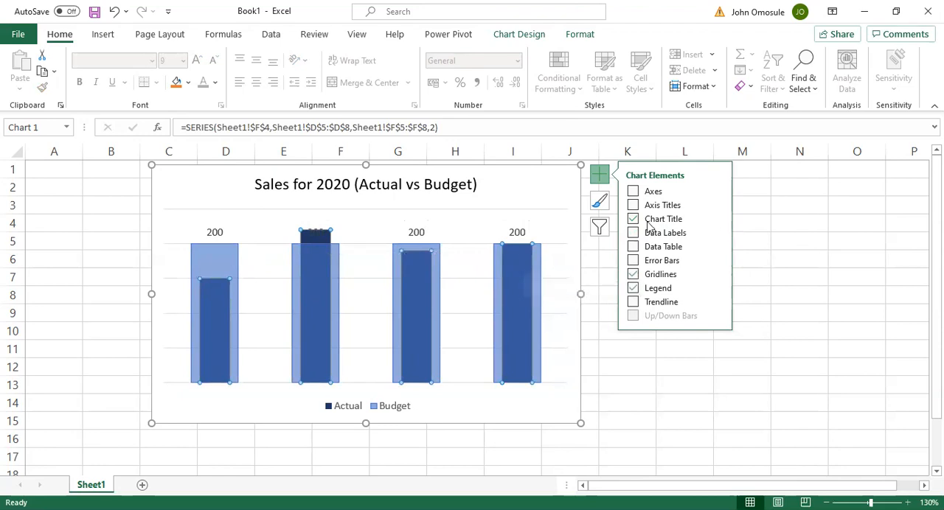
left_click(634, 234)
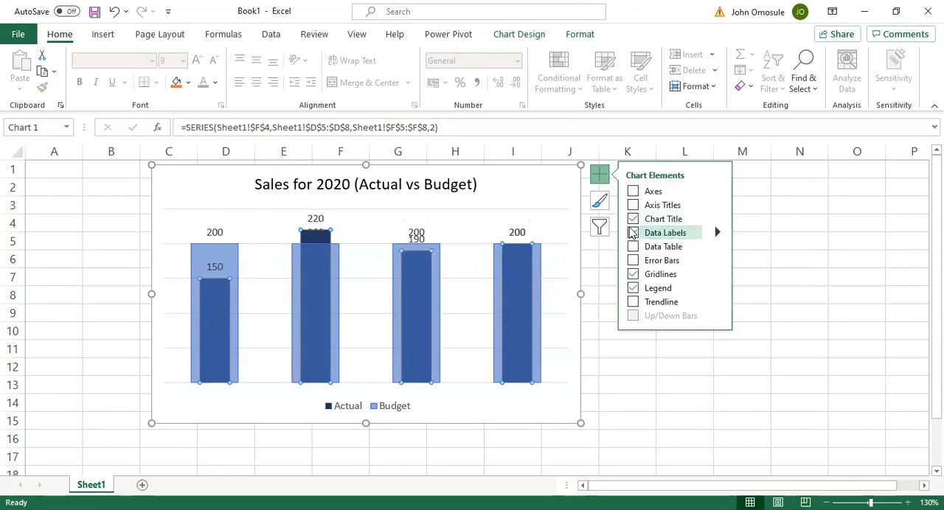
left_click(633, 233)
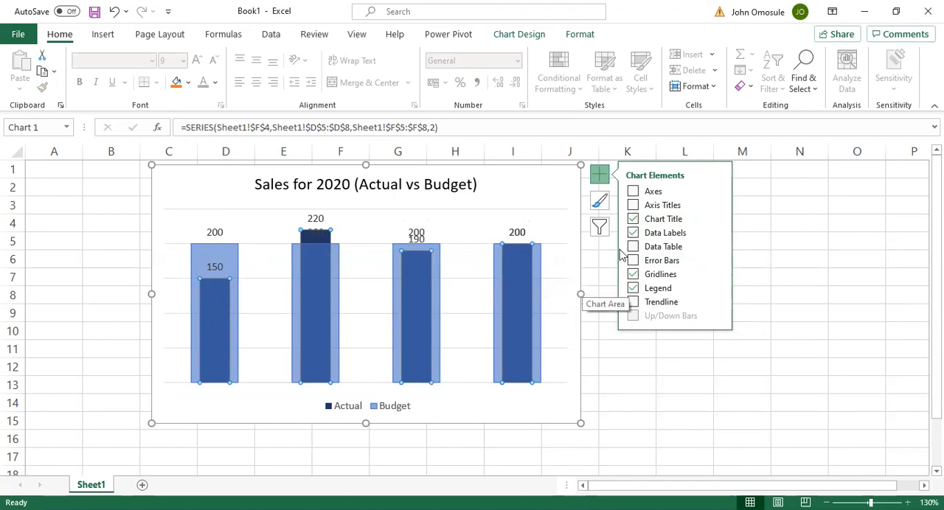
left_click(718, 233)
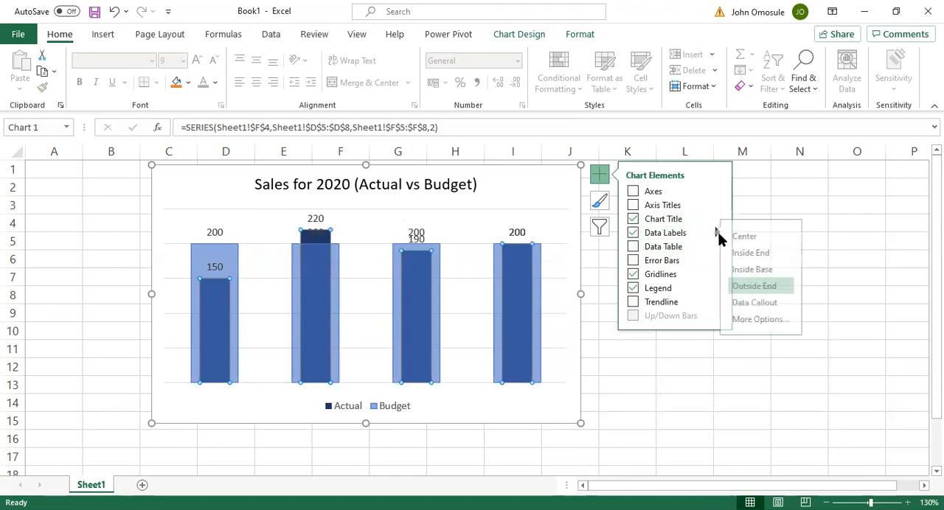
left_click(764, 270)
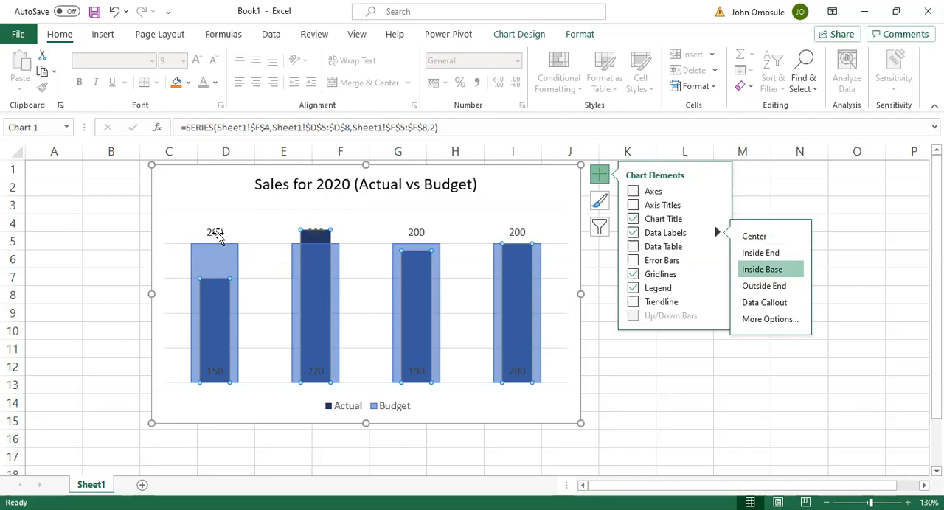
Set the font size of the Budget series' data labels to 8 and deselect the chart
left_click(213, 232)
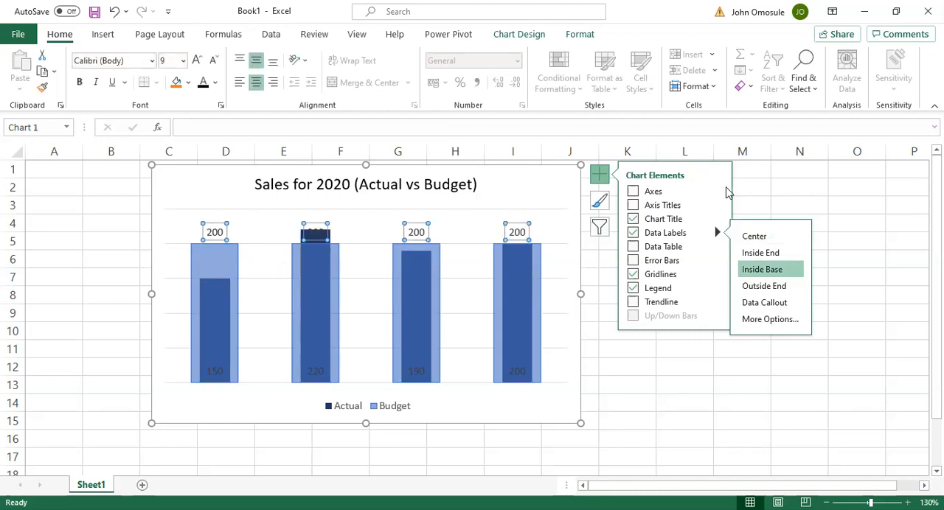
left_click(781, 174)
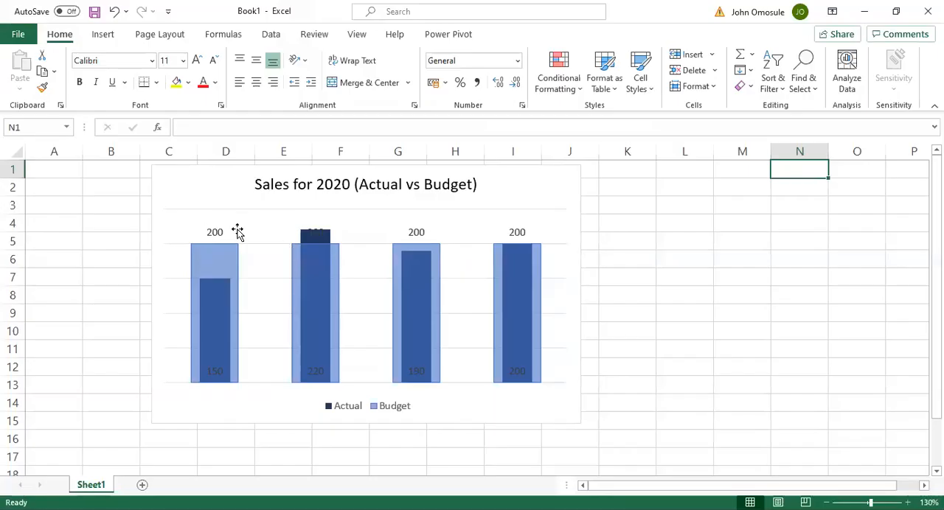
left_click(215, 232)
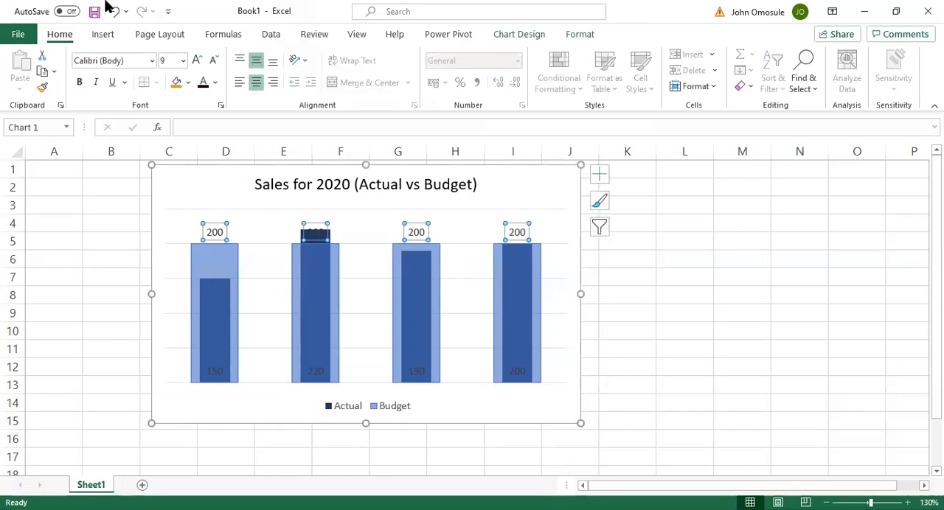
left_click(183, 60)
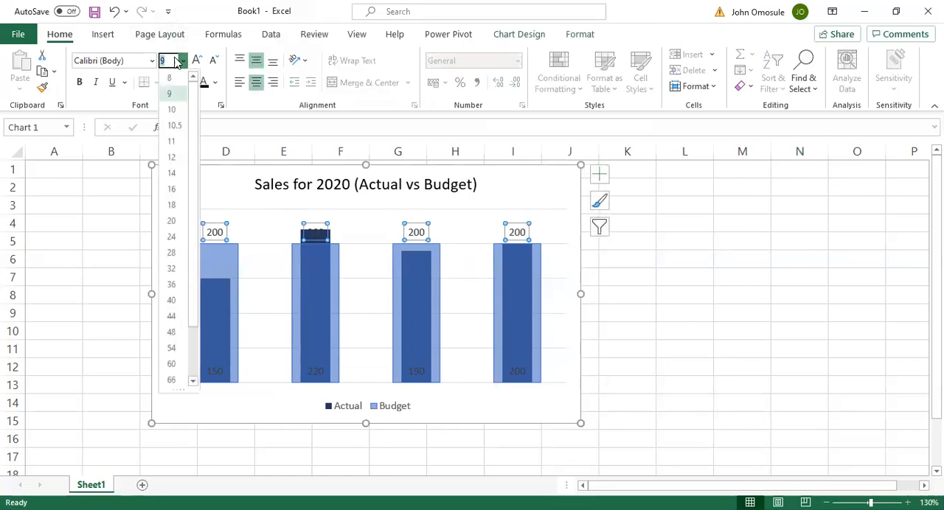
left_click(172, 77)
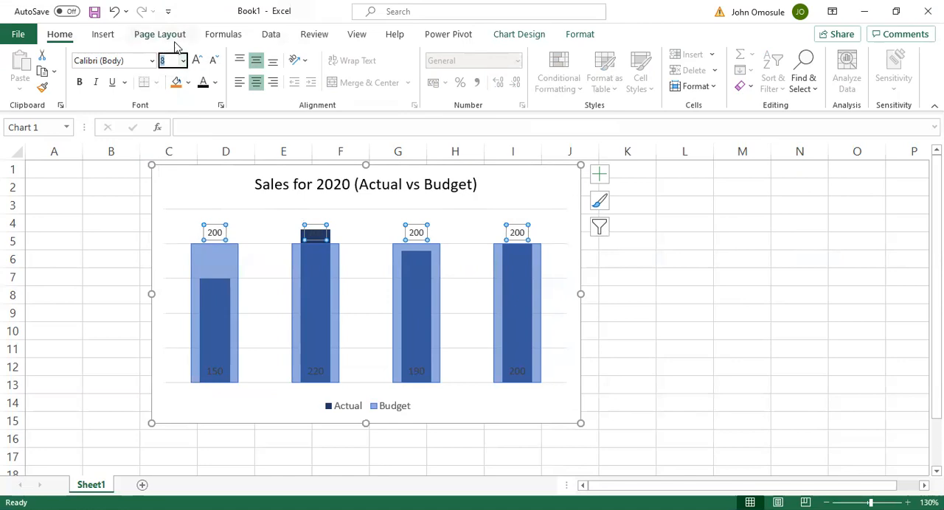
left_click(783, 225)
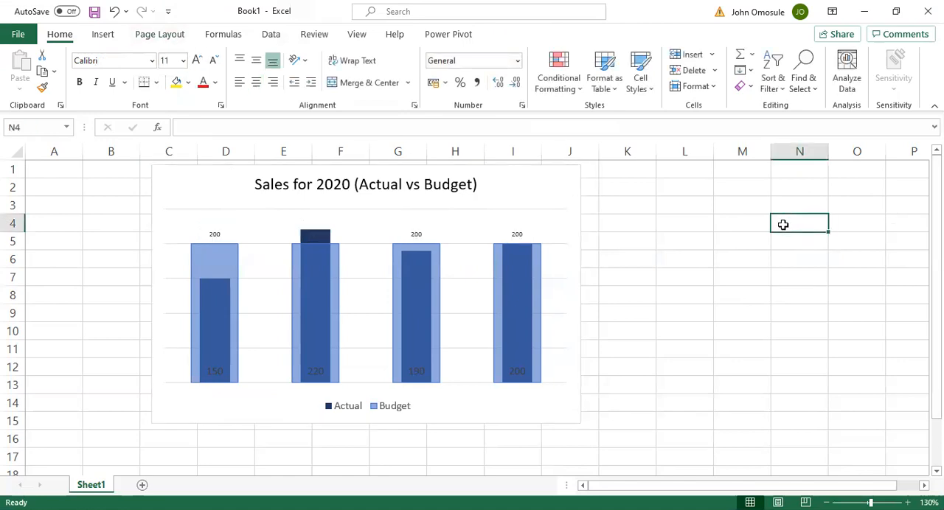
Format the Actual series' data labels with font size 6 and white text, and deselect the chart
left_click(213, 373)
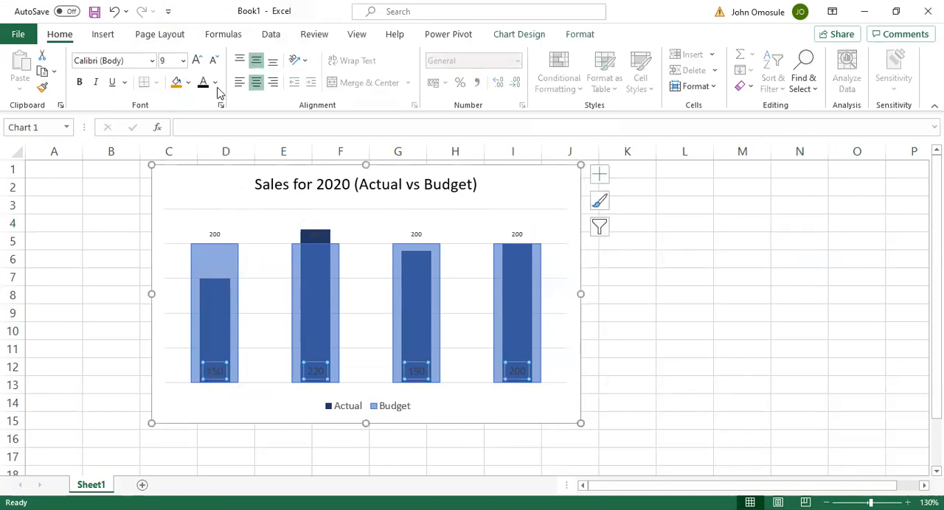
left_click(183, 61)
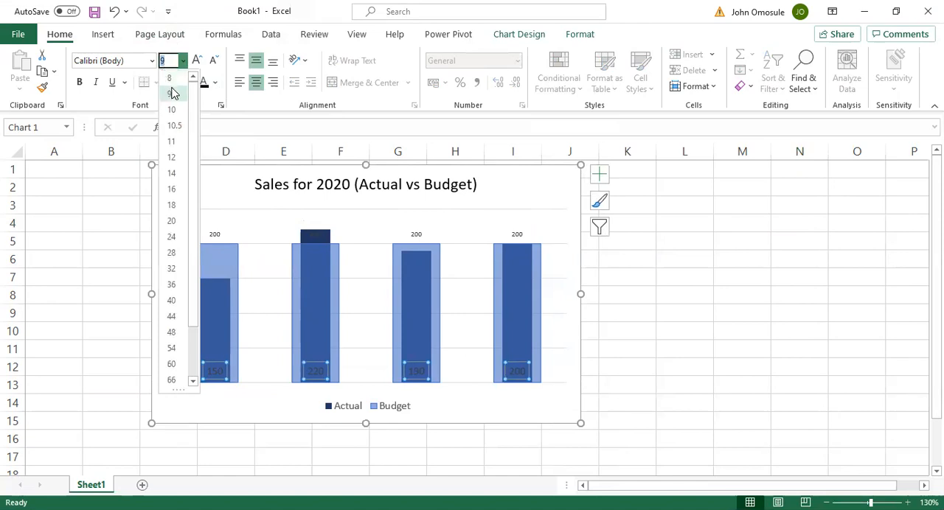
type("6")
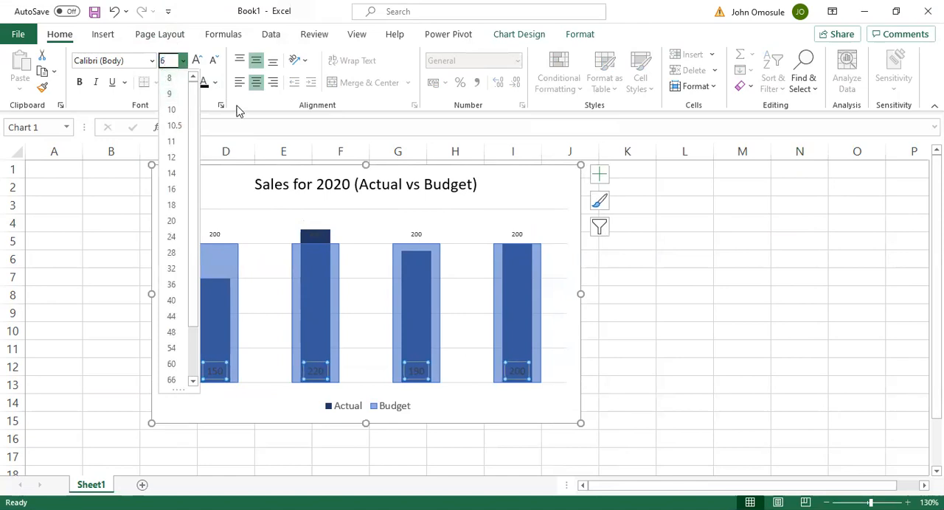
key("Return")
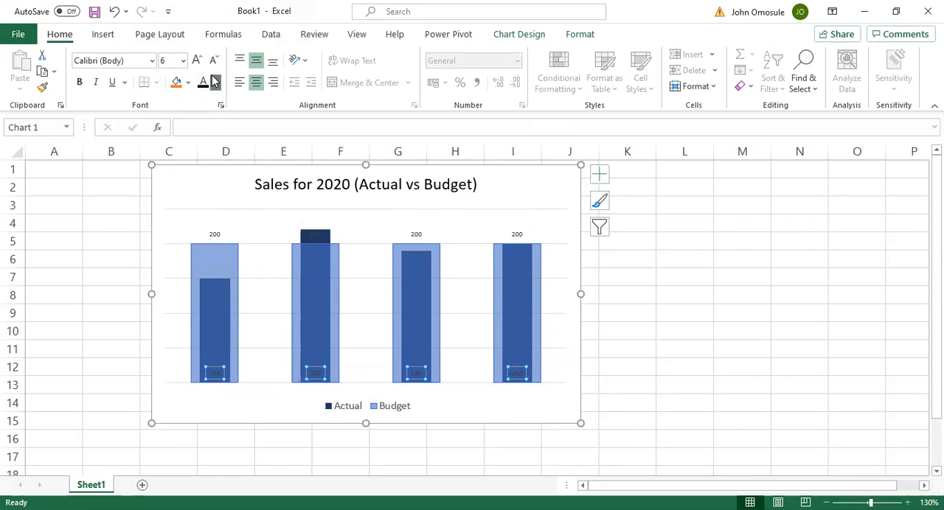
left_click(215, 82)
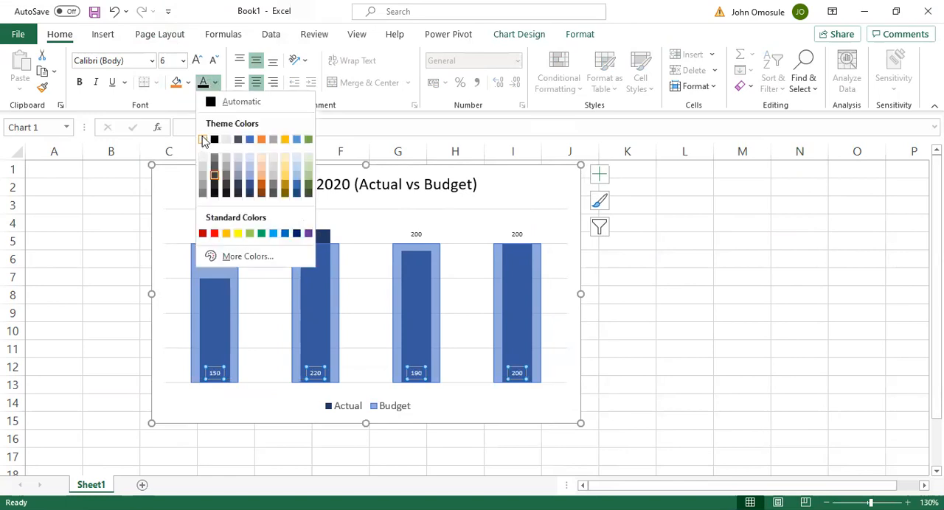
left_click(203, 140)
left_click(763, 291)
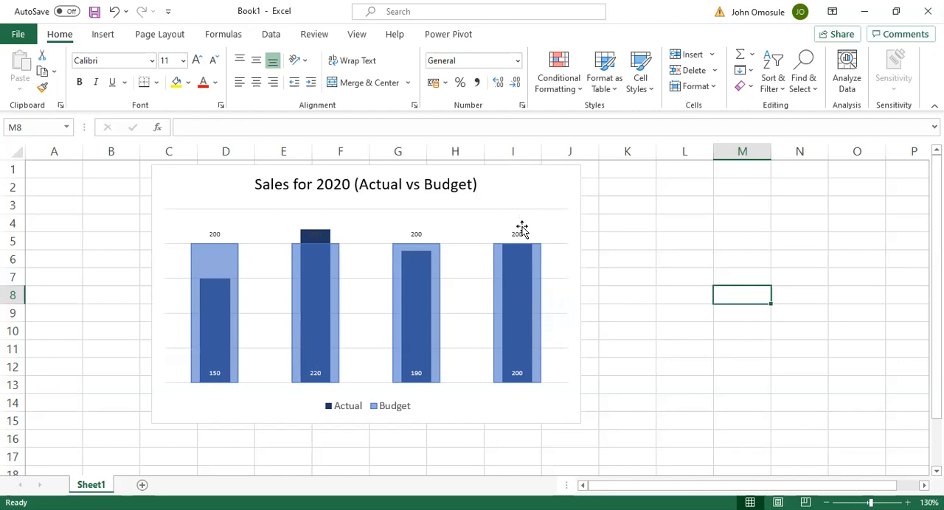
Remove the horizontal gridlines from the Actual vs Budget sales chart
left_click(382, 208)
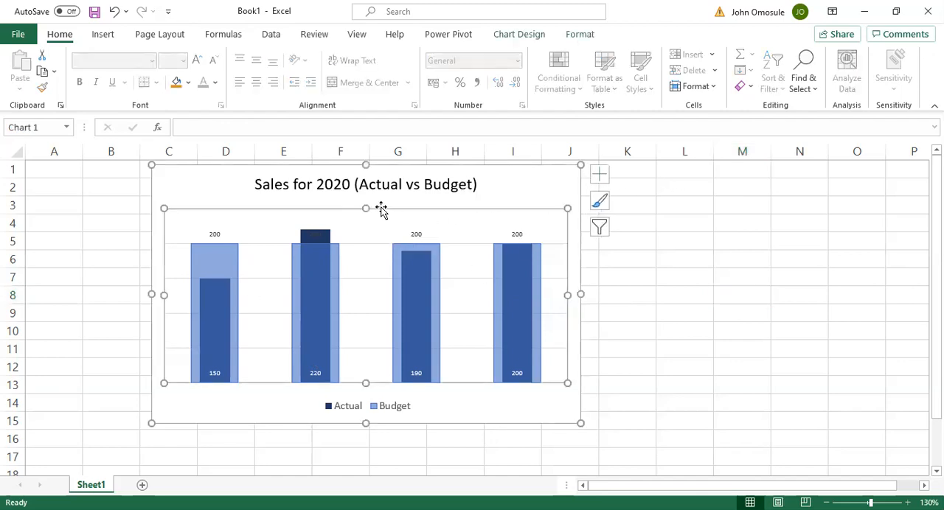
left_click(363, 245)
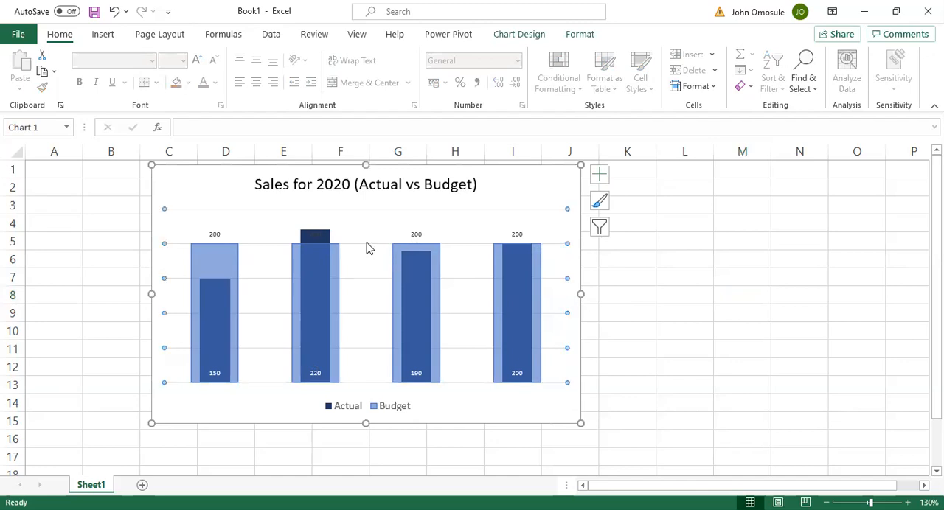
key("Escape")
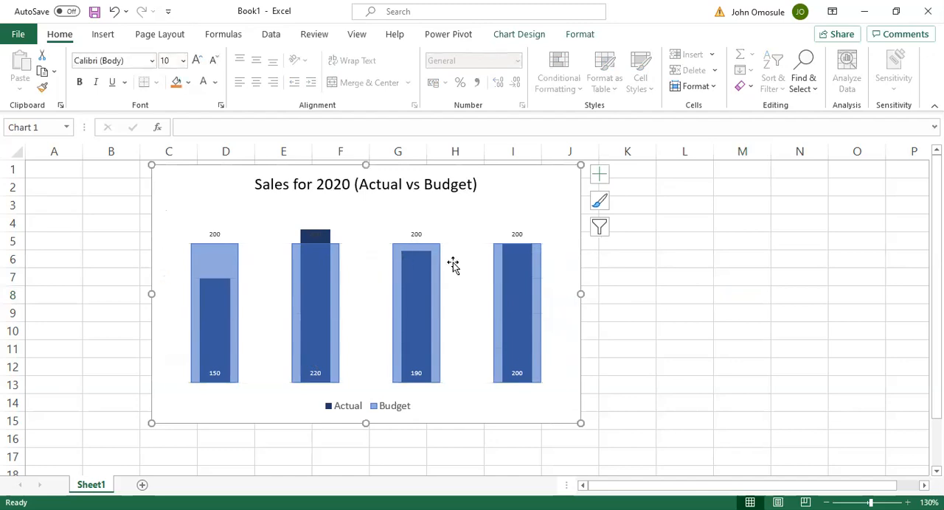
Move the chart beside the data table so it spans columns G to N, and reduce its height to end just below row 13
left_click_drag(501, 169, 742, 169)
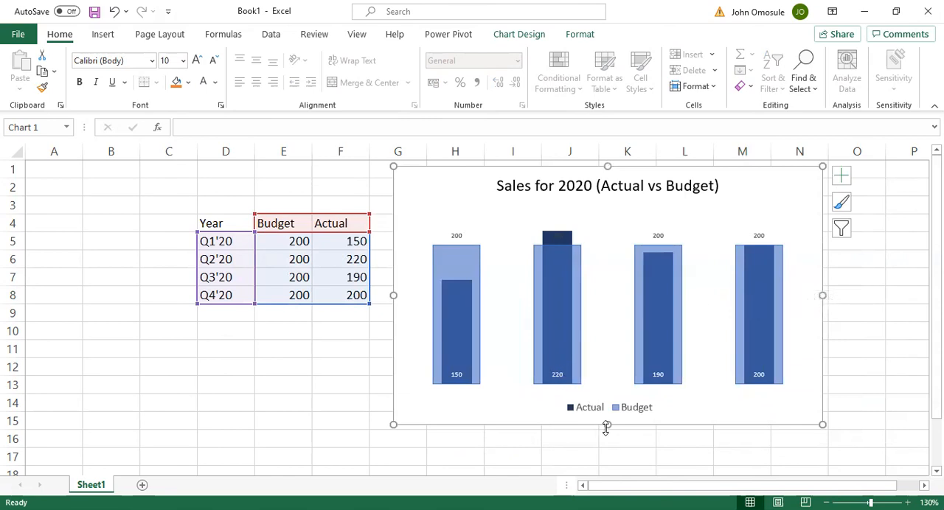
left_click_drag(608, 425, 608, 398)
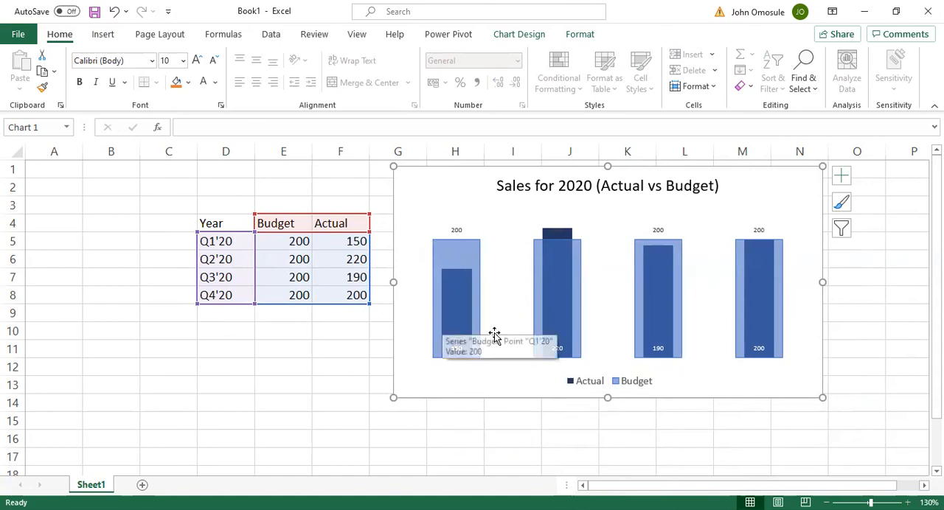
left_click(426, 217)
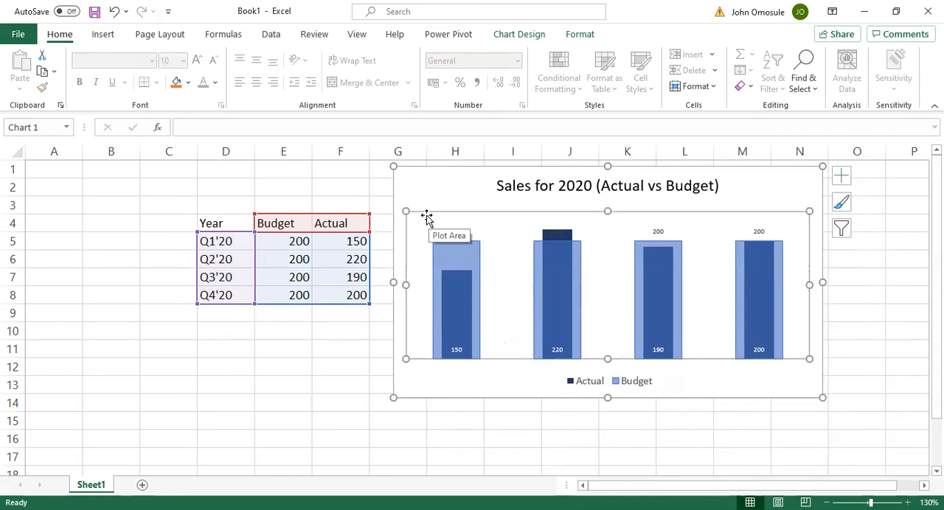
left_click(764, 197)
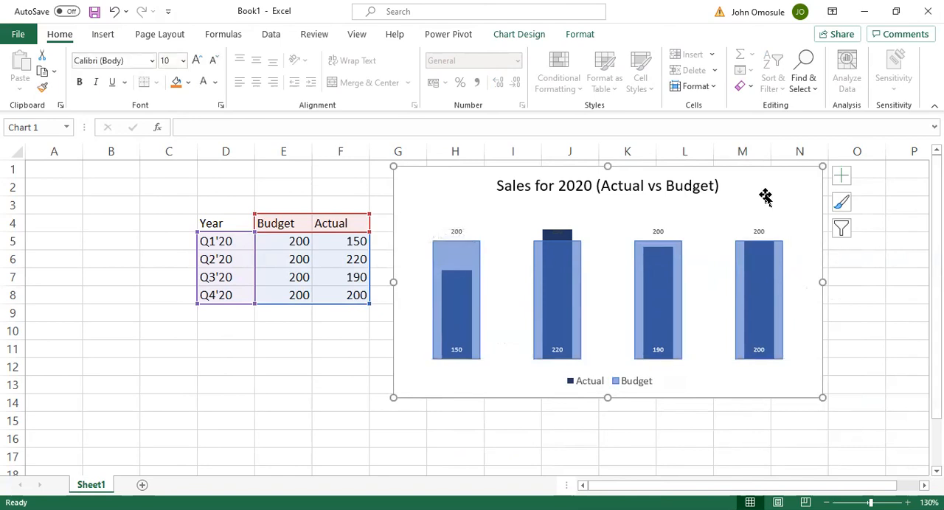